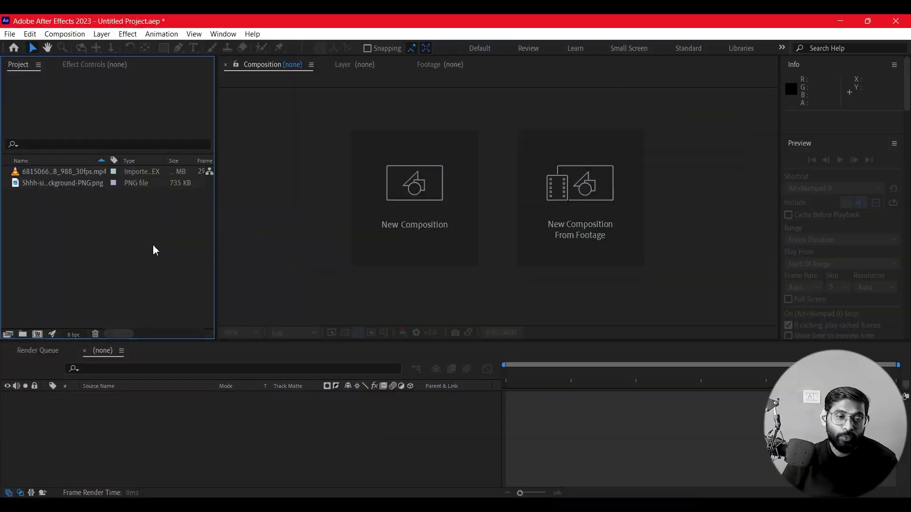
Step: Select the imported MP4 footage in the Project panel
{"action": "left_click", "coordinate": [32, 172]}
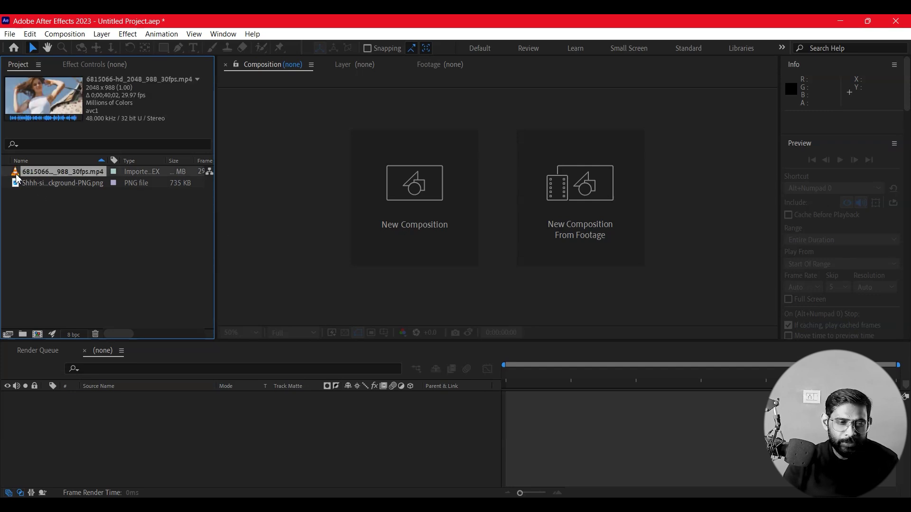
Step: Create a composition from the MP4 clip and play a preview of it
{"action": "left_click_drag", "start_coordinate": [19, 171], "coordinate": [56, 295]}
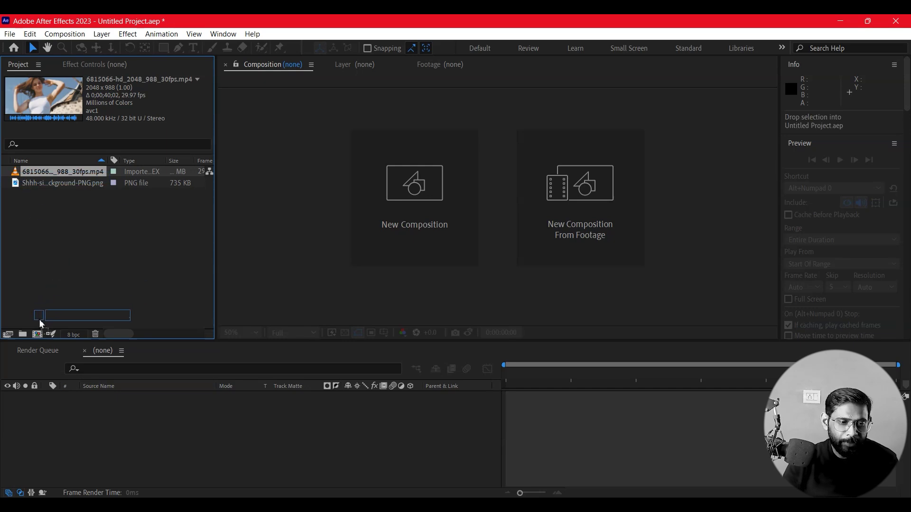
{"action": "left_click_drag", "start_coordinate": [40, 323], "coordinate": [37, 334]}
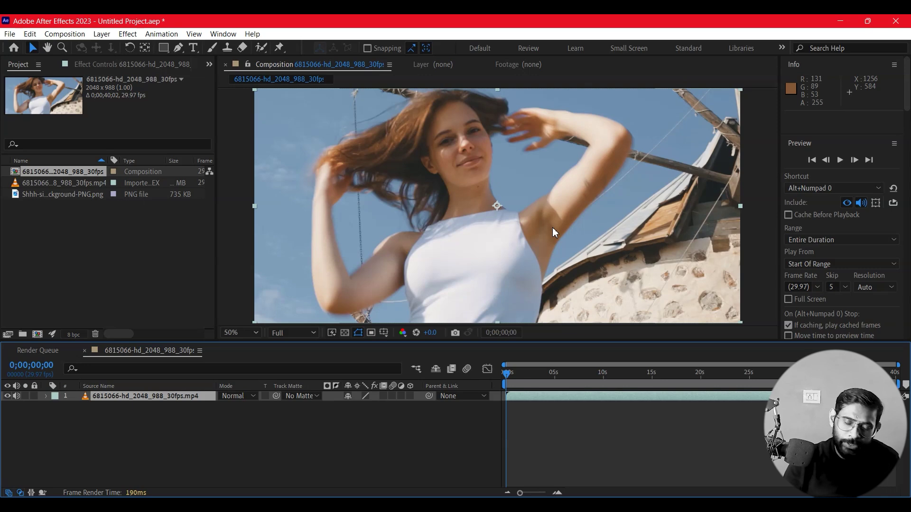
{"action": "key", "text": "comma"}
{"action": "key", "text": "period"}
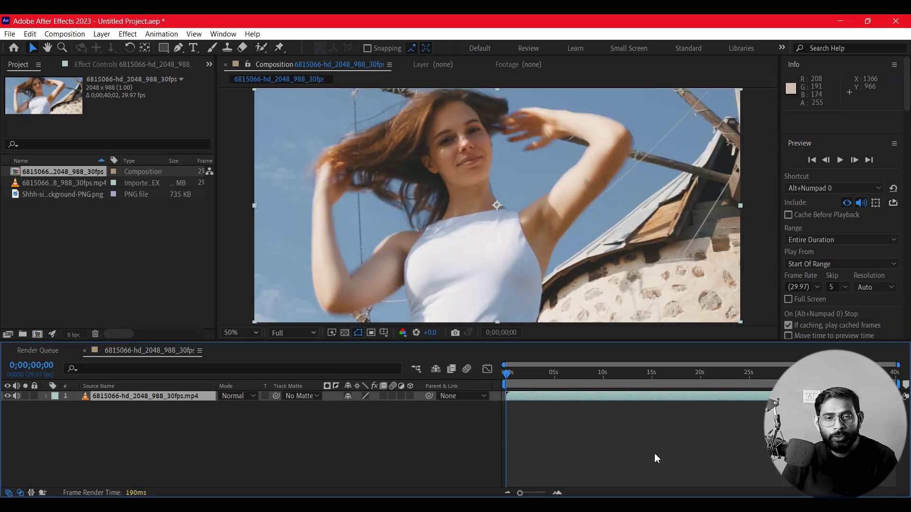
{"action": "key", "text": "space"}
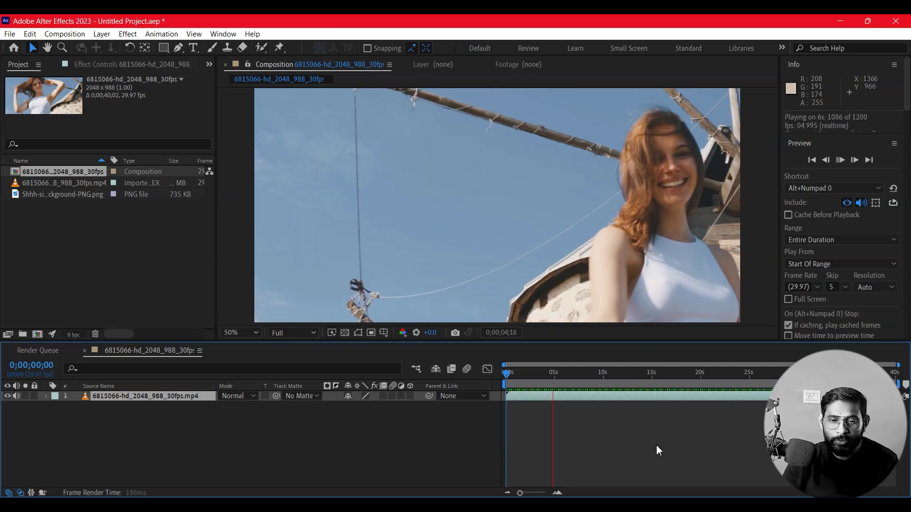
{"action": "key", "text": "space"}
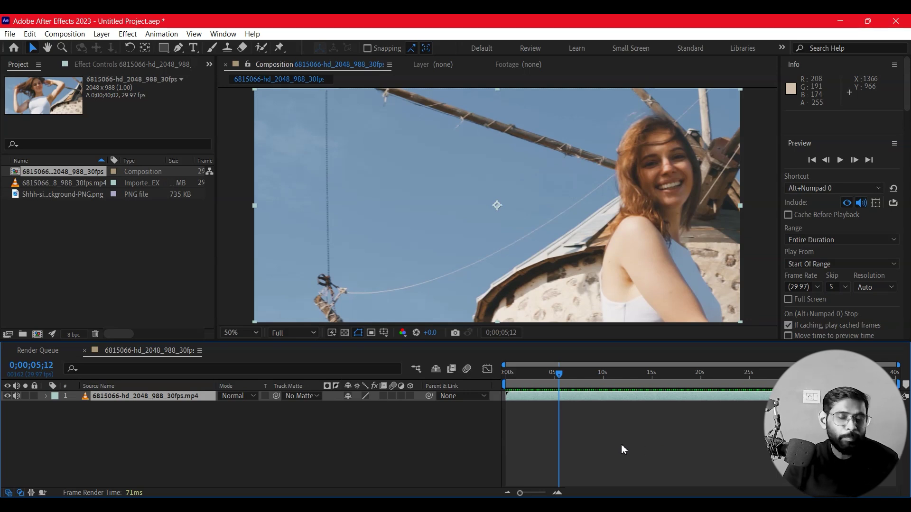
Step: End the composition's work area at about 0;00;03;26
{"action": "left_click_drag", "start_coordinate": [546, 372], "coordinate": [545, 382]}
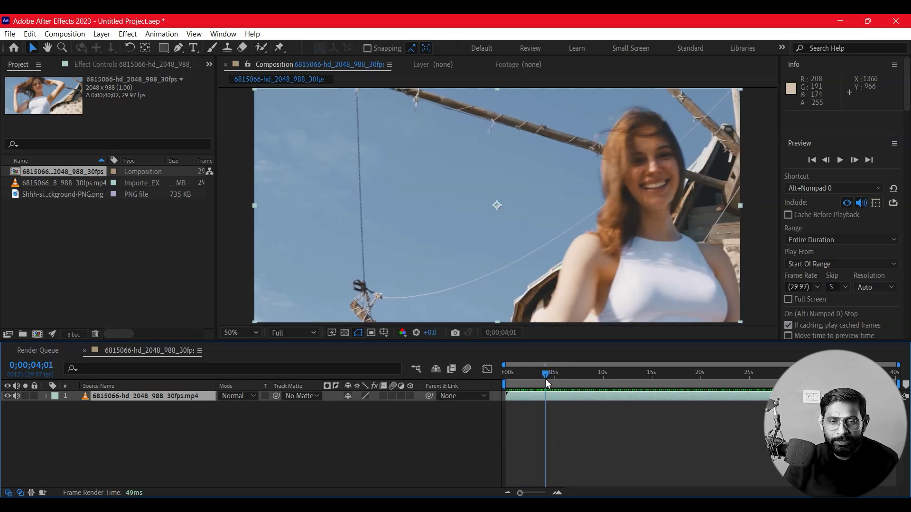
{"action": "left_click_drag", "start_coordinate": [898, 383], "coordinate": [548, 402]}
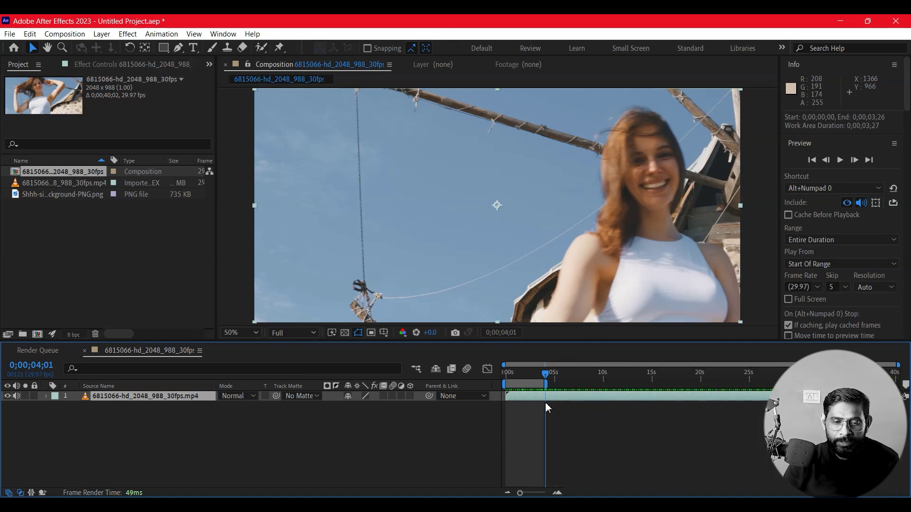
{"action": "right_click", "coordinate": [535, 382]}
Step: Trim the comp to its 0;00;03;27 work area, preview it from the start, then select layer 1
{"action": "left_click", "coordinate": [566, 413]}
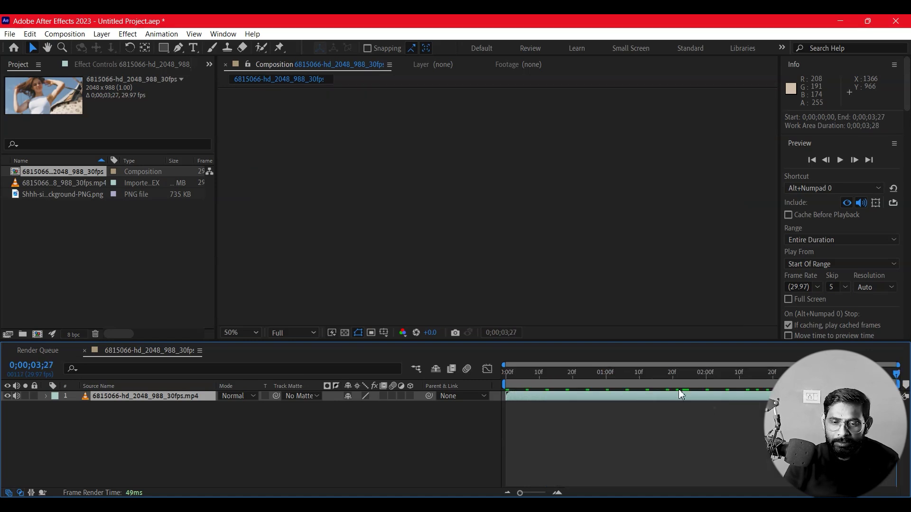
{"action": "key", "text": "Home"}
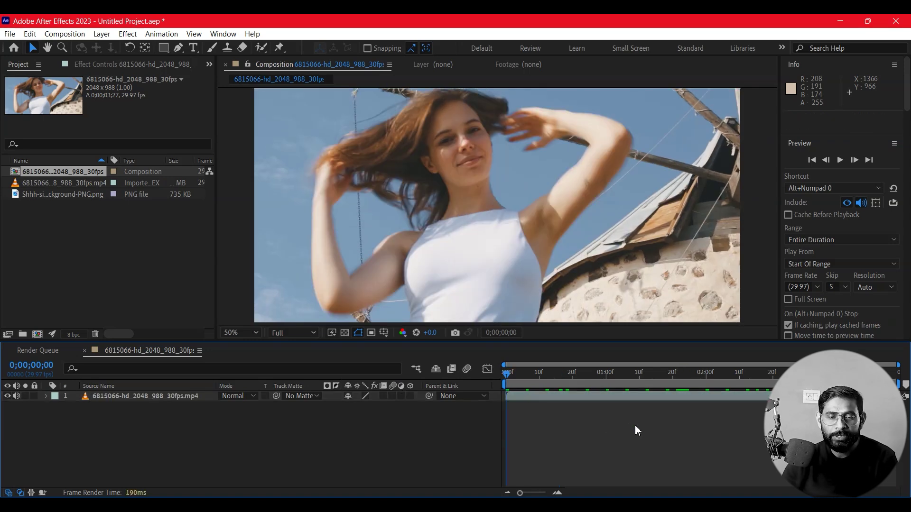
{"action": "key", "text": "space"}
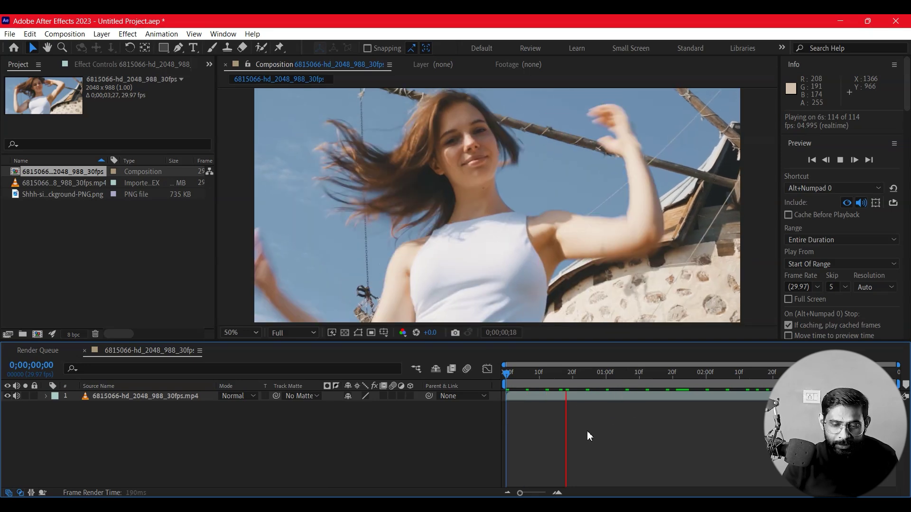
{"action": "key", "text": "space"}
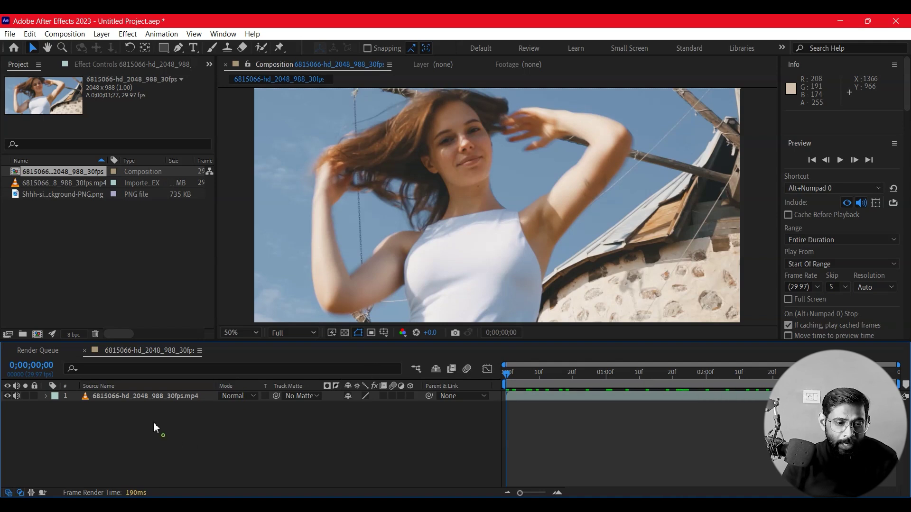
{"action": "left_click", "coordinate": [117, 398]}
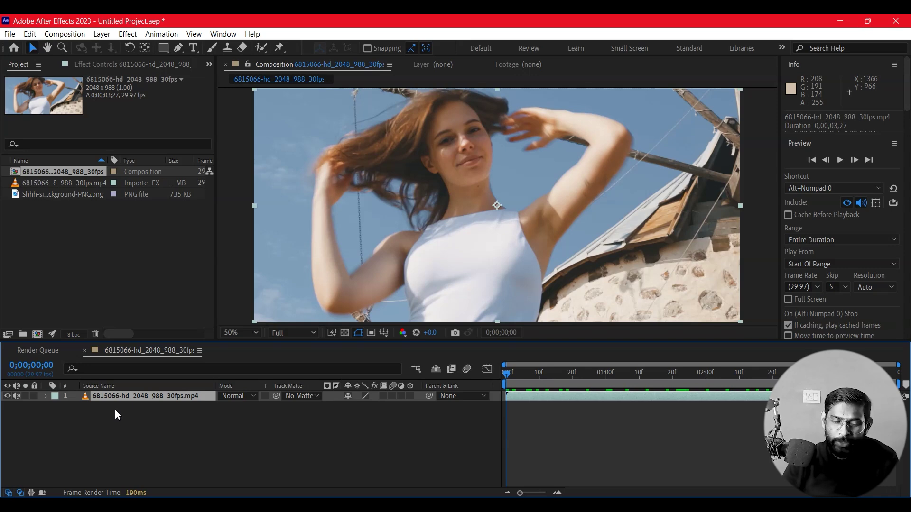
Step: Search Effects & Presets for "mocha"
{"action": "left_click_drag", "start_coordinate": [907, 109], "coordinate": [907, 310]}
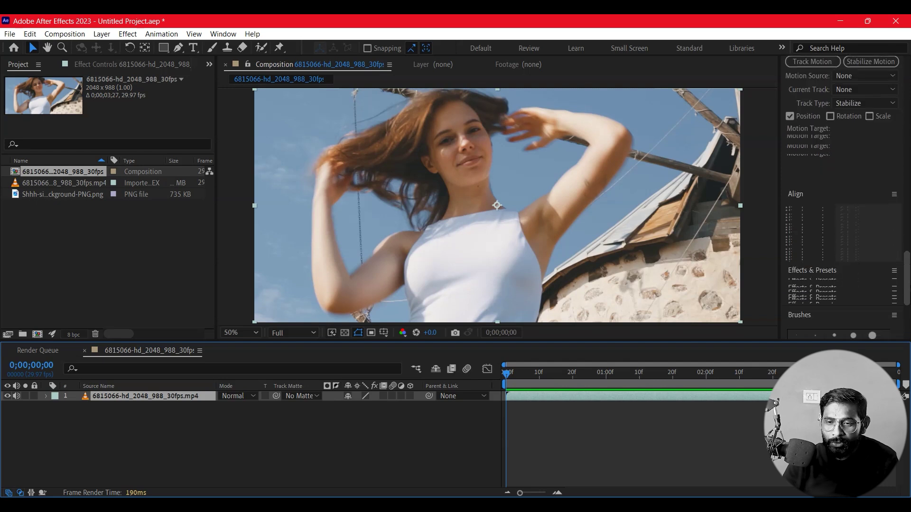
{"action": "scroll", "coordinate": [909, 311], "scroll_direction": "up", "scroll_amount": 3}
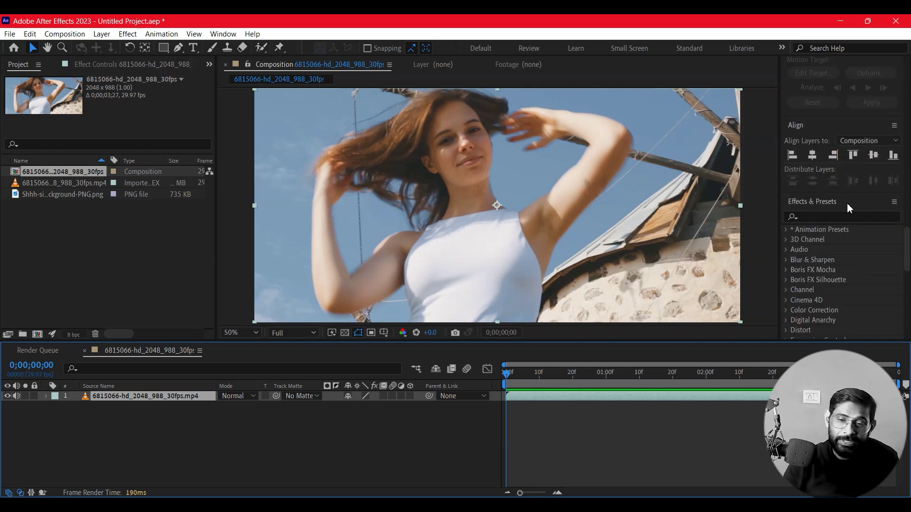
{"action": "left_click", "coordinate": [817, 217]}
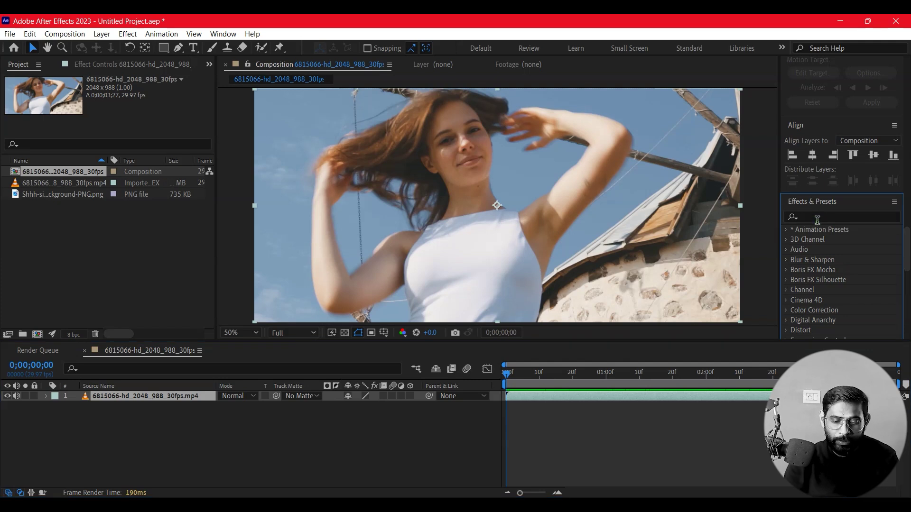
{"action": "key", "text": "h"}
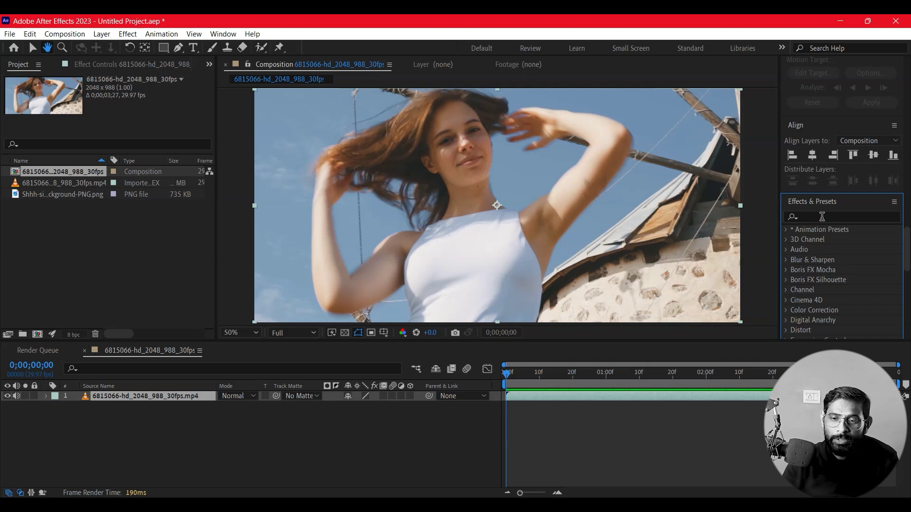
{"action": "left_click", "coordinate": [822, 217]}
{"action": "type", "text": "moc"}
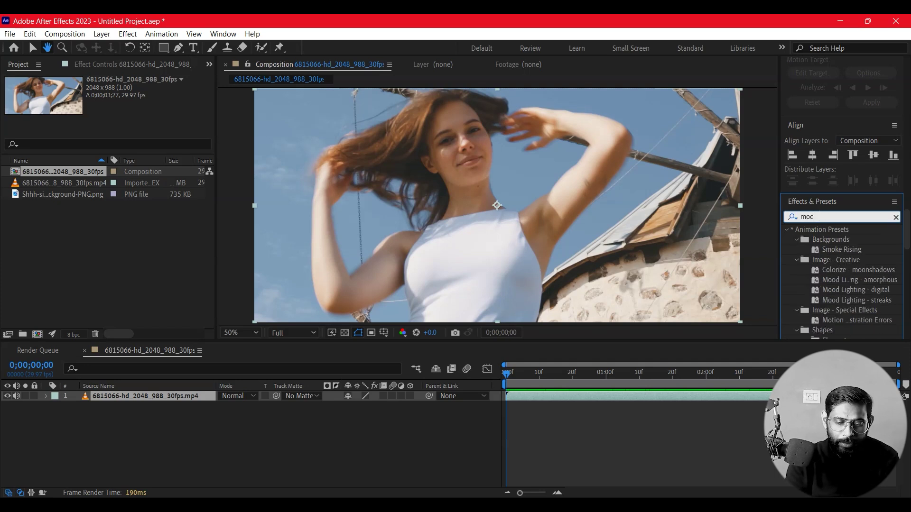
{"action": "type", "text": "ha"}
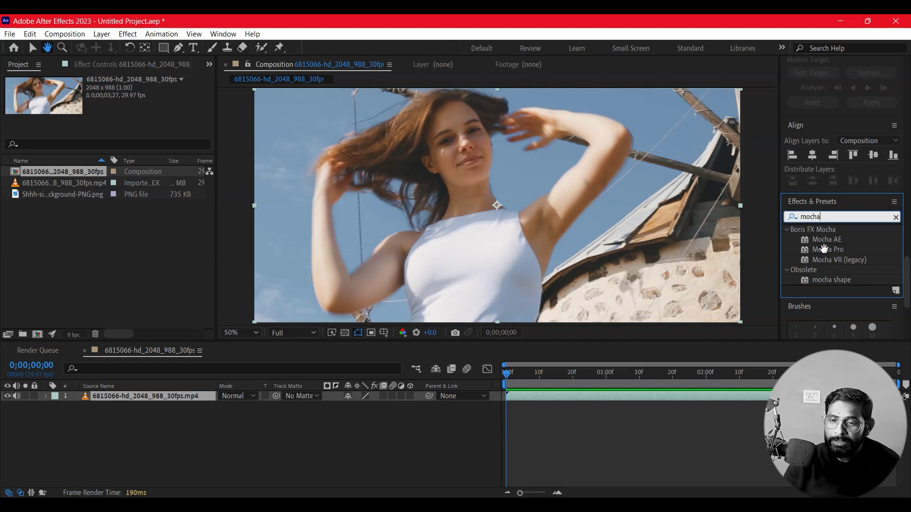
Step: Apply the Mocha Pro effect to the video layer in the timeline
{"action": "left_click_drag", "start_coordinate": [822, 249], "coordinate": [586, 410]}
{"action": "mouse_move", "coordinate": [184, 404]}
{"action": "left_mouse_down"}
{"action": "mouse_move", "coordinate": [143, 395]}
{"action": "mouse_move", "coordinate": [13, 60]}
{"action": "left_mouse_up"}
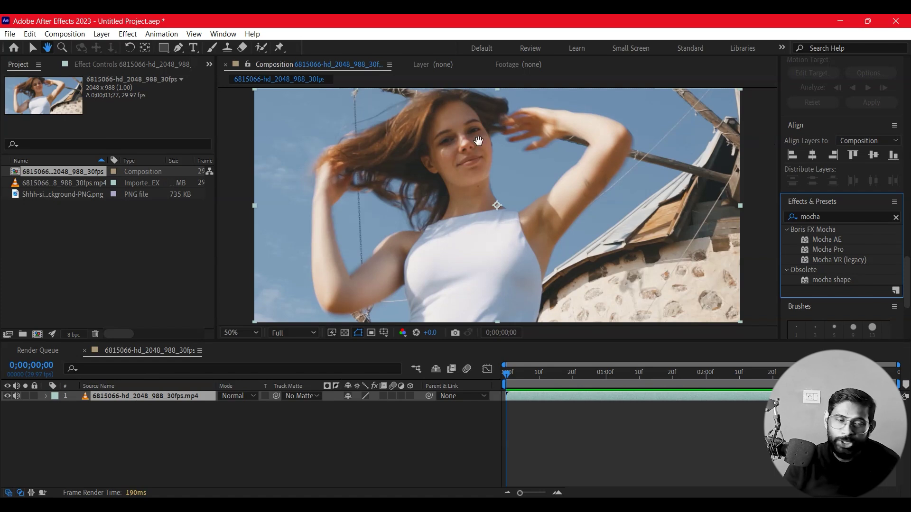
{"action": "left_click", "coordinate": [32, 48]}
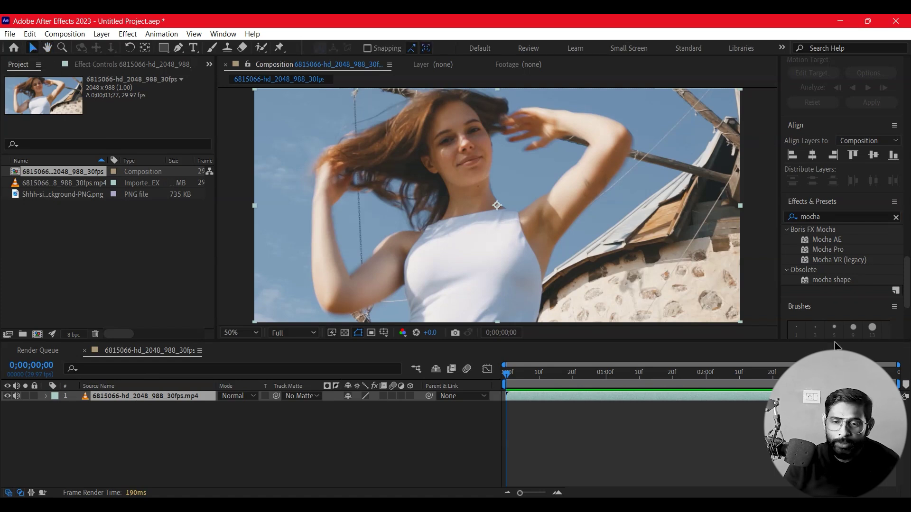
{"action": "left_click_drag", "start_coordinate": [796, 360], "coordinate": [142, 404]}
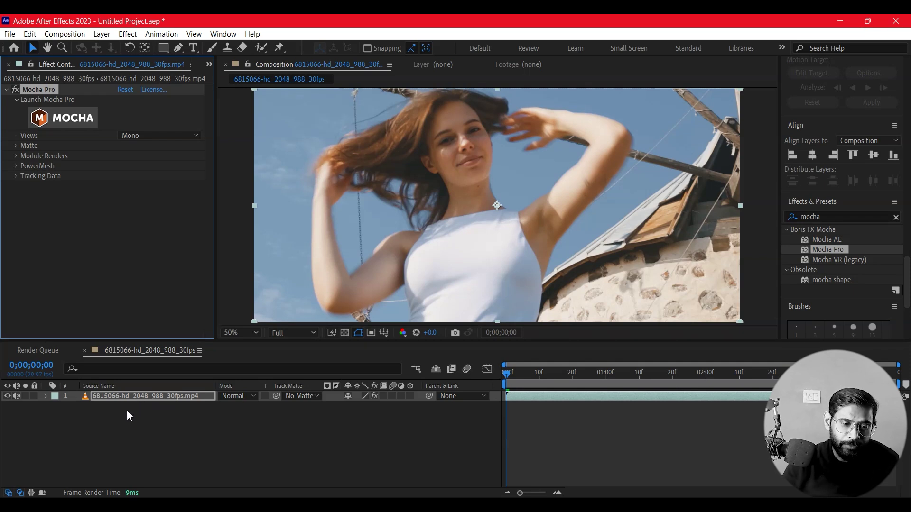
Step: Select the video layer and launch Mocha Pro from its MOCHA button in Effect Controls
{"action": "left_click", "coordinate": [126, 411]}
{"action": "left_click", "coordinate": [109, 398]}
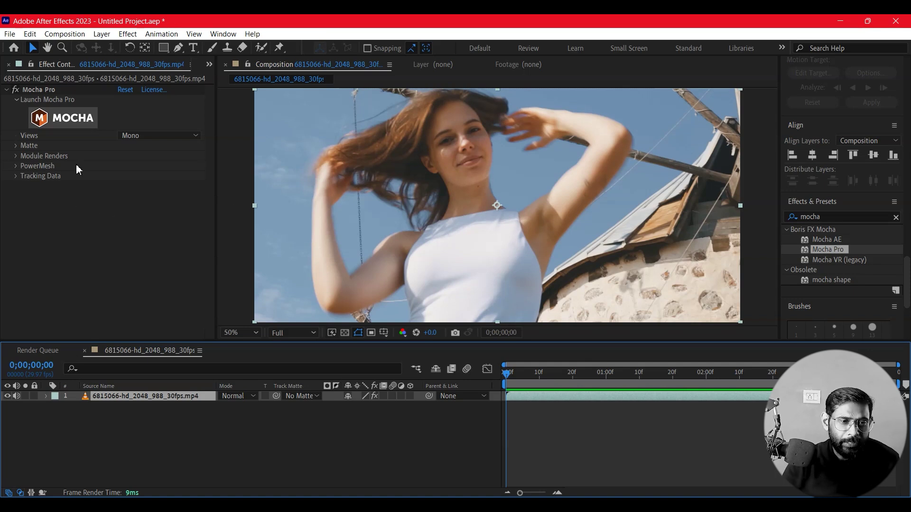
{"action": "left_click", "coordinate": [74, 118]}
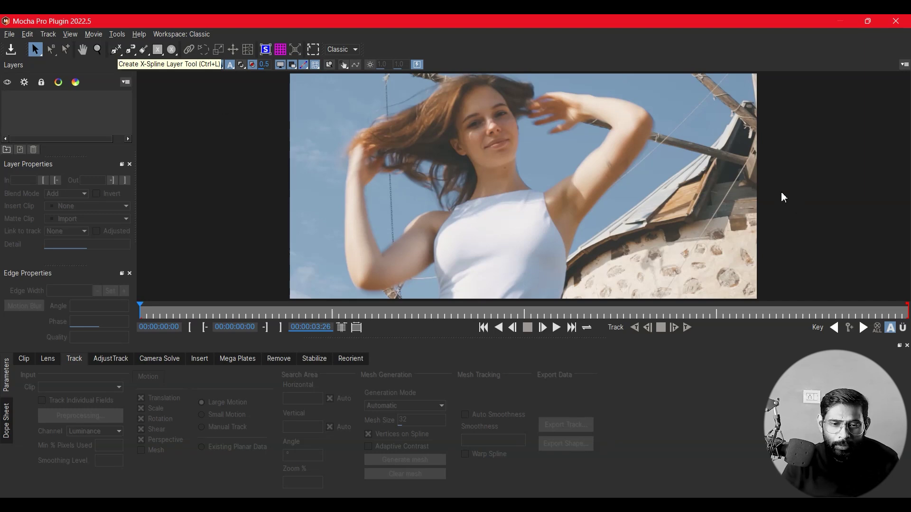
Step: Zoom and pan the Mocha viewer to centre the woman's white top
{"action": "scroll", "coordinate": [557, 203], "scroll_direction": "up", "scroll_amount": 1}
{"action": "scroll", "coordinate": [557, 204], "scroll_direction": "up", "scroll_amount": 1}
{"action": "key", "text": "x"}
{"action": "left_click_drag", "start_coordinate": [552, 232], "coordinate": [554, 185]}
{"action": "key", "text": "q"}
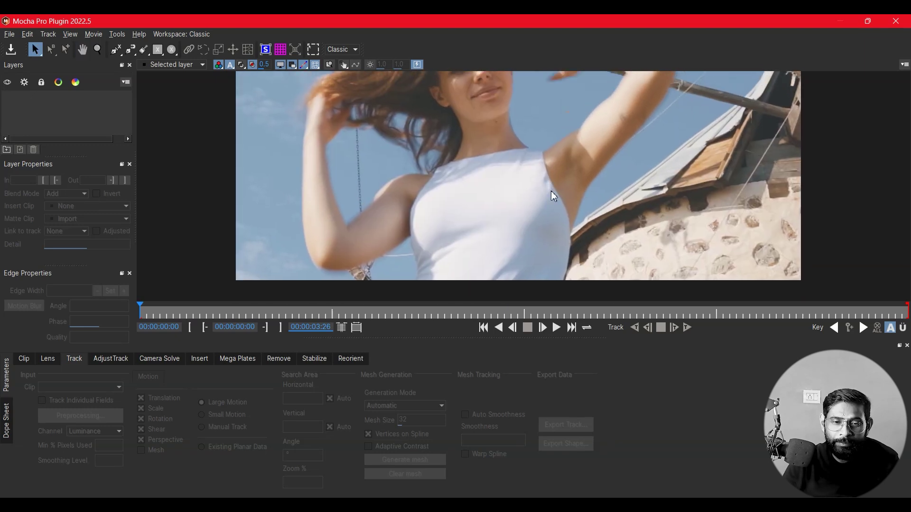
{"action": "scroll", "coordinate": [554, 197], "scroll_direction": "up", "scroll_amount": 1}
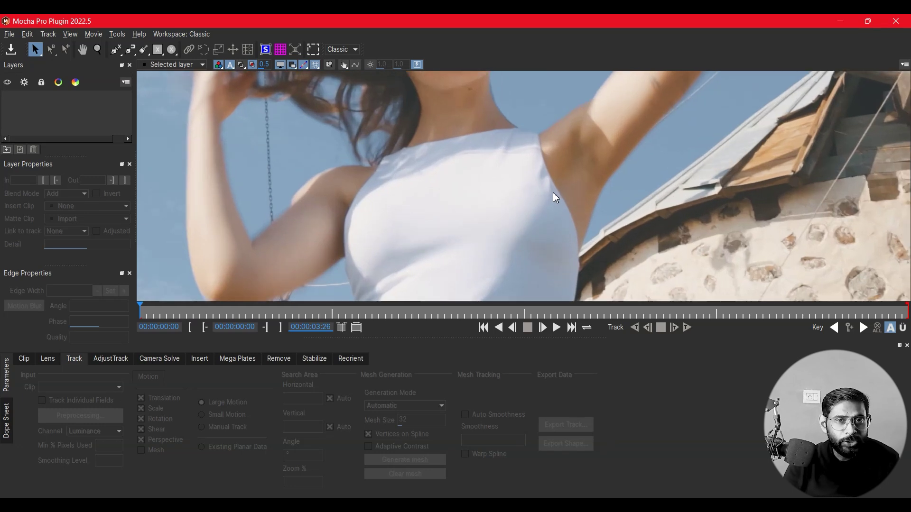
{"action": "key", "text": "x"}
{"action": "mouse_move", "coordinate": [437, 194]}
{"action": "left_mouse_down"}
{"action": "mouse_move", "coordinate": [429, 177]}
{"action": "mouse_move", "coordinate": [451, 179]}
{"action": "left_mouse_up"}
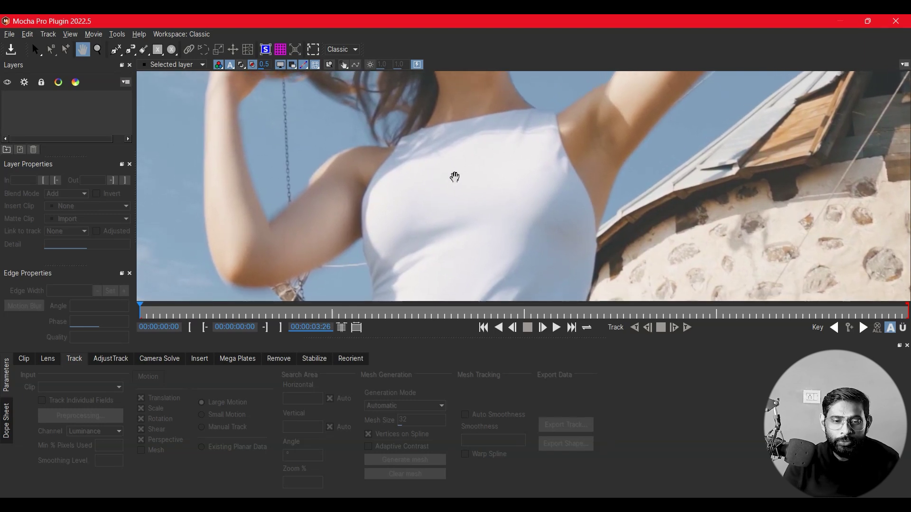
{"action": "key", "text": "s"}
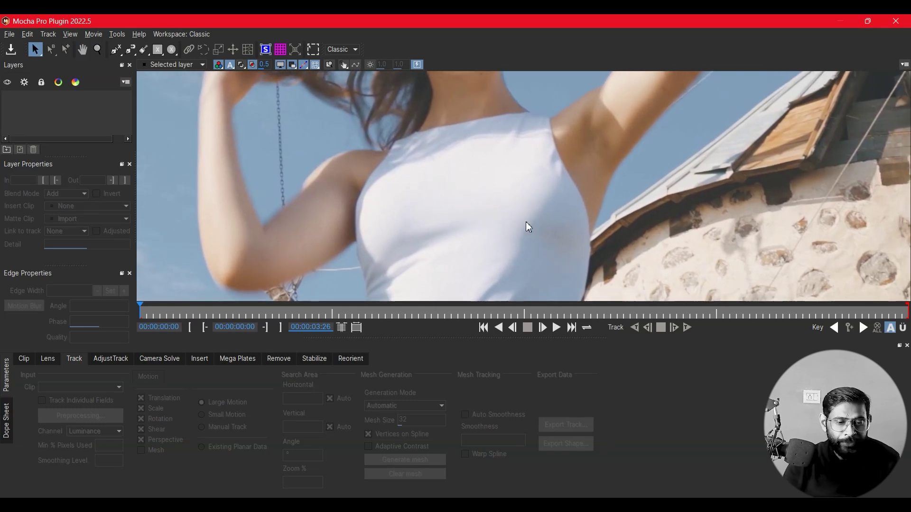
{"action": "left_click", "coordinate": [115, 49]}
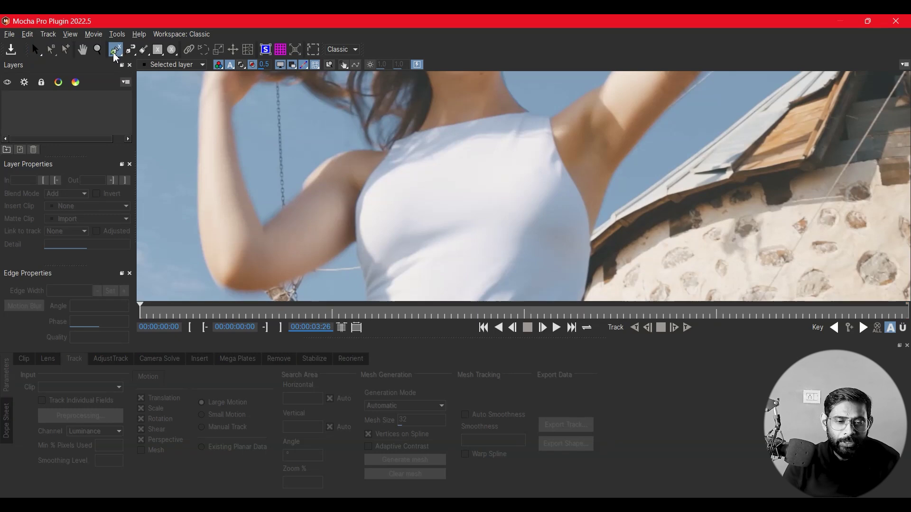
Step: Place X-Spline points from the left shoulder along the neckline and down the right torso edge
{"action": "left_click", "coordinate": [380, 181]}
{"action": "left_click", "coordinate": [388, 163]}
{"action": "left_click", "coordinate": [401, 153]}
{"action": "left_click", "coordinate": [461, 136]}
{"action": "left_click", "coordinate": [437, 147]}
{"action": "left_click", "coordinate": [461, 141]}
{"action": "left_click", "coordinate": [500, 140]}
{"action": "left_click", "coordinate": [529, 141]}
{"action": "left_click", "coordinate": [544, 160]}
{"action": "left_click", "coordinate": [560, 180]}
{"action": "left_click", "coordinate": [569, 203]}
{"action": "left_click", "coordinate": [575, 221]}
{"action": "left_click", "coordinate": [578, 241]}
{"action": "left_click", "coordinate": [577, 265]}
{"action": "left_click", "coordinate": [570, 297]}
Step: Continue the outline along the bottom hem and up the left side, then close the spline
{"action": "left_click", "coordinate": [528, 298]}
{"action": "left_click", "coordinate": [489, 298]}
{"action": "left_click", "coordinate": [459, 300]}
{"action": "left_click", "coordinate": [427, 298]}
{"action": "left_click", "coordinate": [402, 300]}
{"action": "left_click", "coordinate": [383, 291]}
{"action": "left_click", "coordinate": [375, 268]}
{"action": "left_click", "coordinate": [373, 241]}
{"action": "left_click", "coordinate": [361, 211]}
{"action": "left_click", "coordinate": [365, 193]}
{"action": "right_click", "coordinate": [373, 197]}
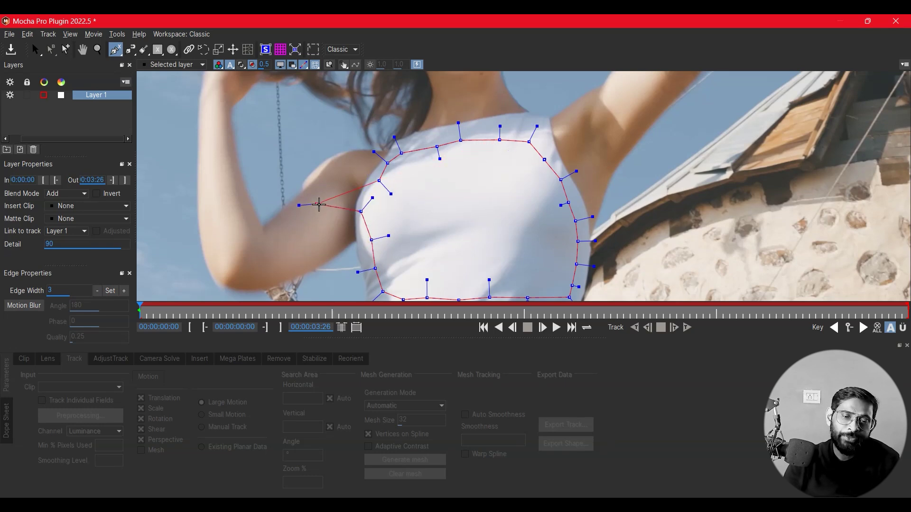
Step: Adjust the spline points onto the shoulder, torso, hem and neckline edges, then turn on Mesh motion
{"action": "key", "text": "s"}
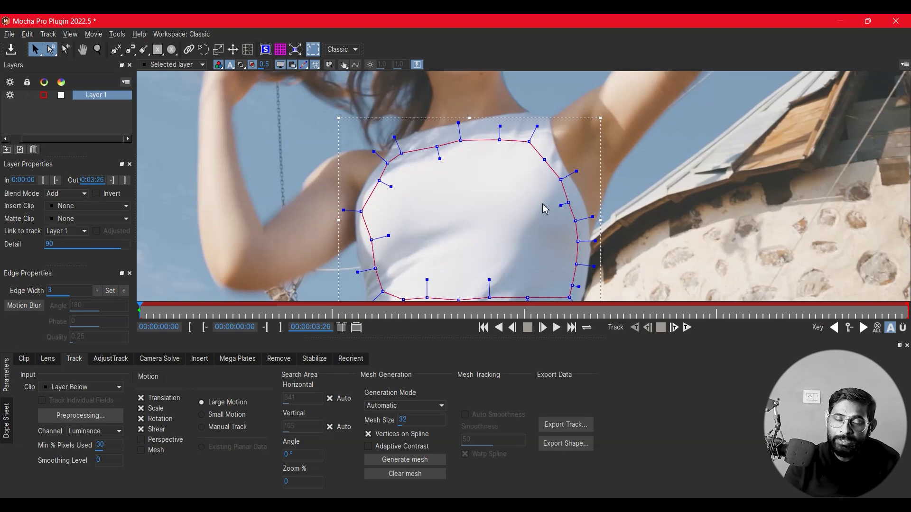
{"action": "left_click_drag", "start_coordinate": [569, 203], "coordinate": [572, 202]}
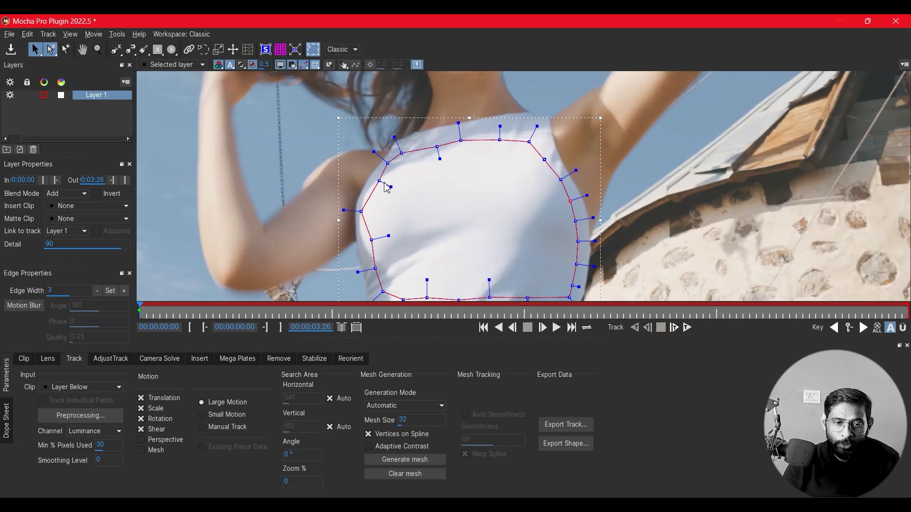
{"action": "left_click_drag", "start_coordinate": [380, 181], "coordinate": [372, 178]}
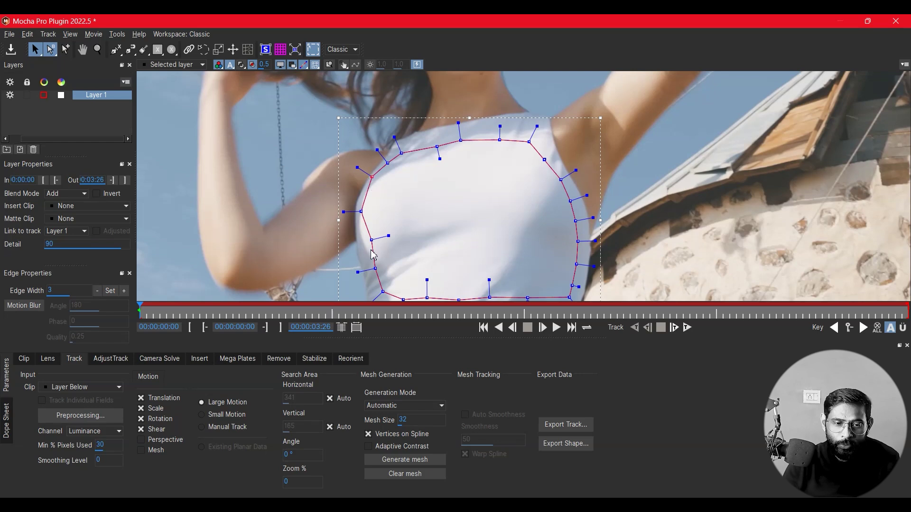
{"action": "left_click_drag", "start_coordinate": [370, 241], "coordinate": [369, 274]}
{"action": "key", "text": "x"}
{"action": "left_click_drag", "start_coordinate": [571, 258], "coordinate": [569, 222]}
{"action": "key", "text": "s"}
{"action": "left_click_drag", "start_coordinate": [425, 262], "coordinate": [424, 265]}
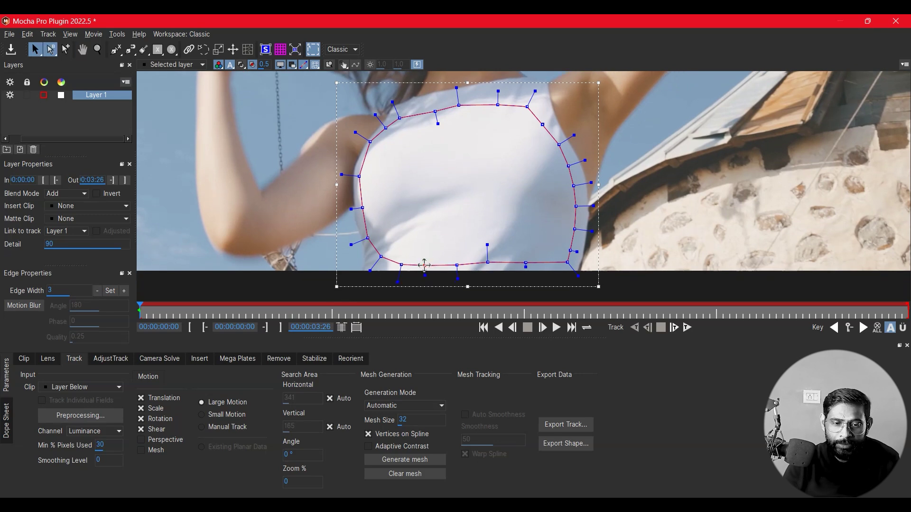
{"action": "left_click_drag", "start_coordinate": [488, 264], "coordinate": [529, 268]}
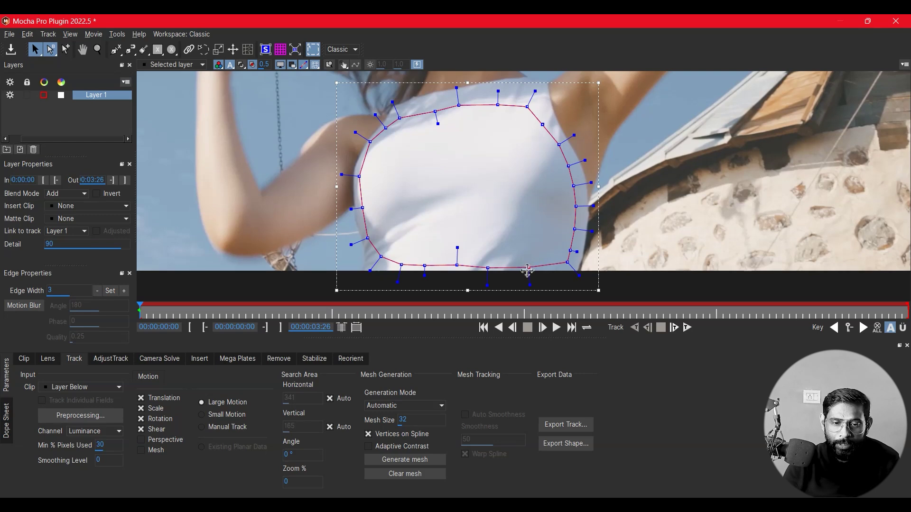
{"action": "left_click_drag", "start_coordinate": [454, 264], "coordinate": [457, 268]}
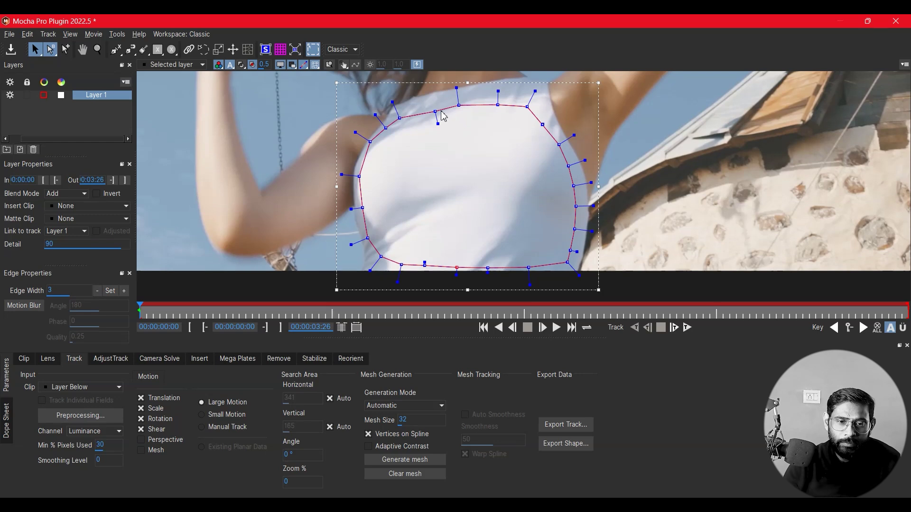
{"action": "left_click_drag", "start_coordinate": [438, 113], "coordinate": [435, 109]}
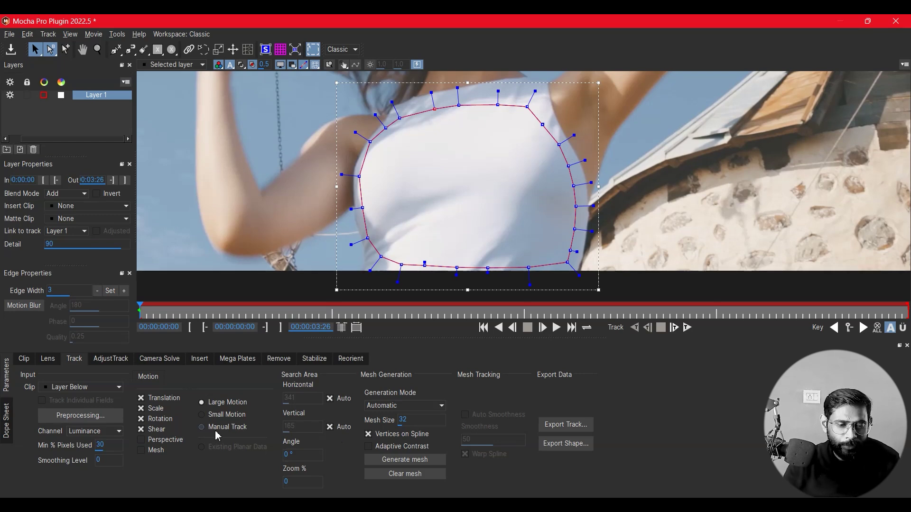
{"action": "left_click", "coordinate": [141, 451]}
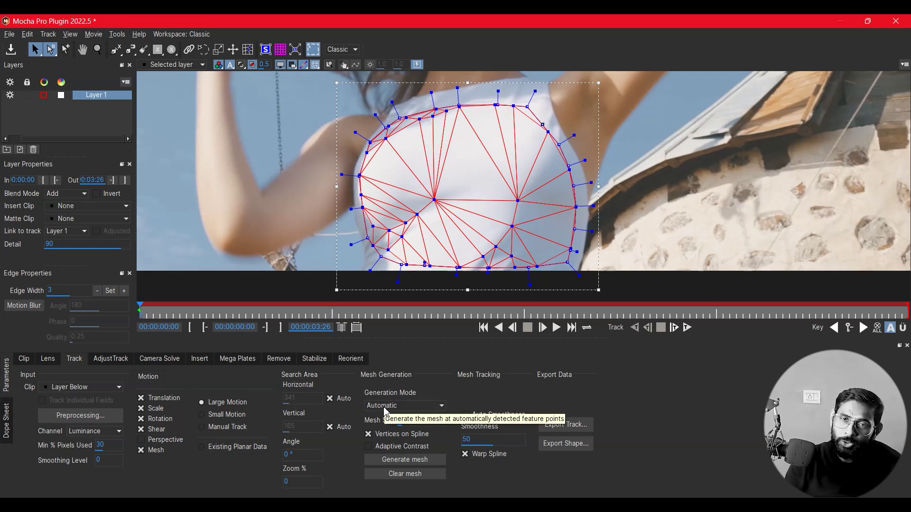
Step: Set the mesh Generation Mode to Uniform
{"action": "left_click", "coordinate": [384, 409]}
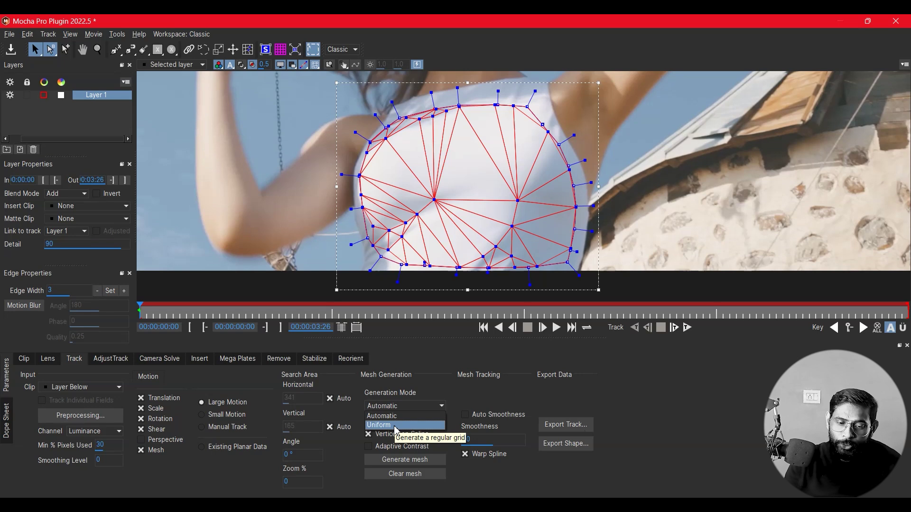
{"action": "left_click", "coordinate": [398, 426]}
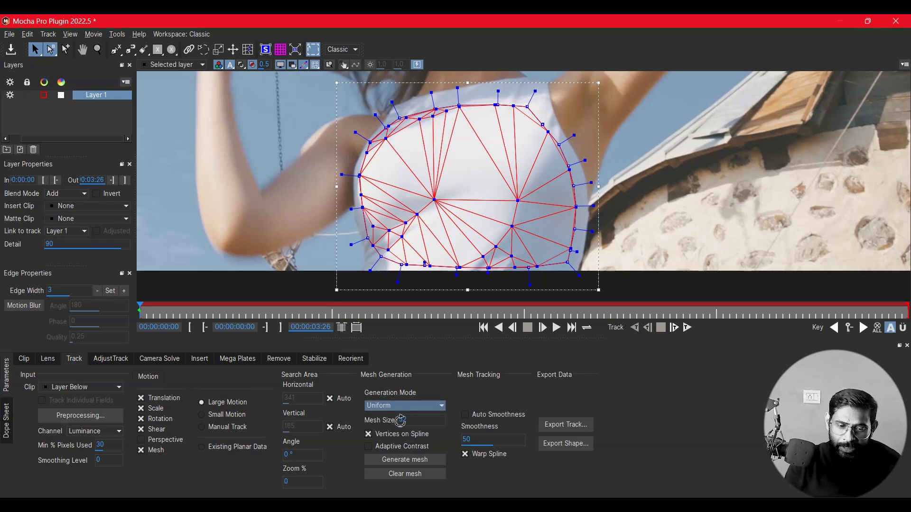
Step: Set Mesh Size to 15, untick Vertices on Spline, generate the mesh, and track forward
{"action": "left_click", "coordinate": [401, 421]}
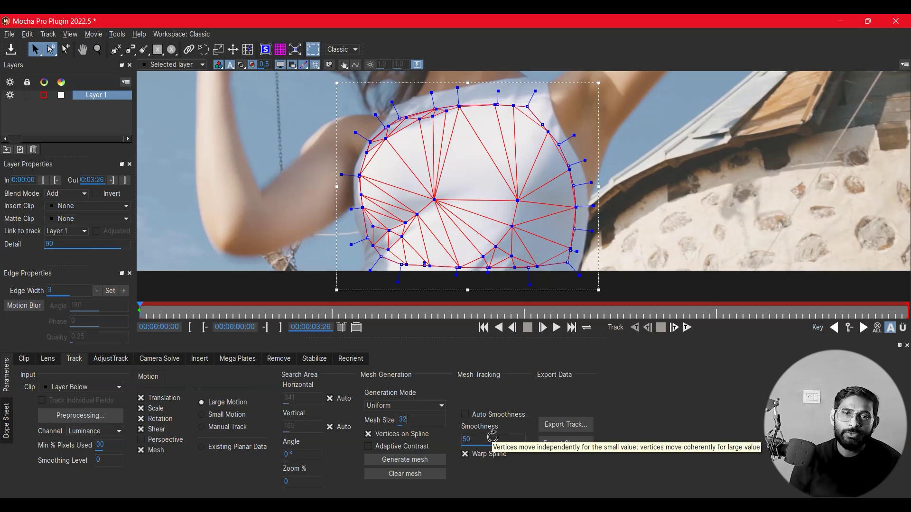
{"action": "key", "text": "BackSpace"}
{"action": "key", "text": "BackSpace"}
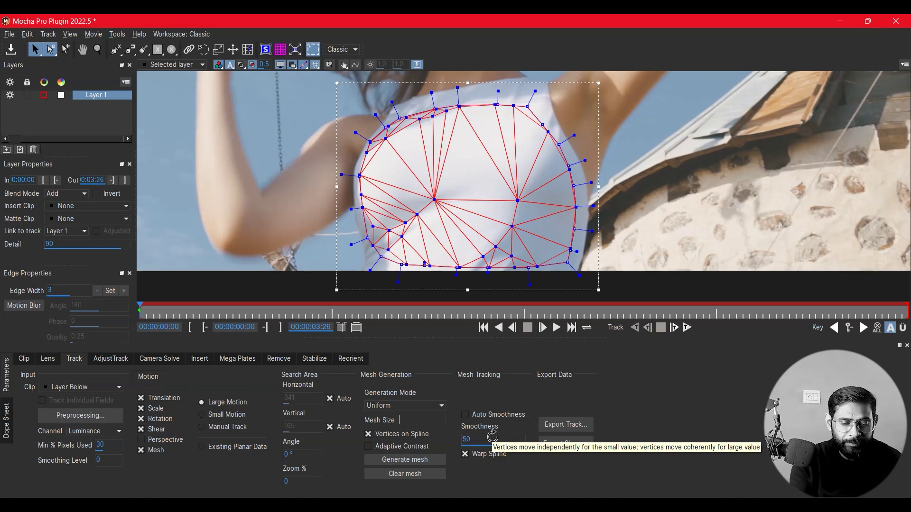
{"action": "type", "text": "15"}
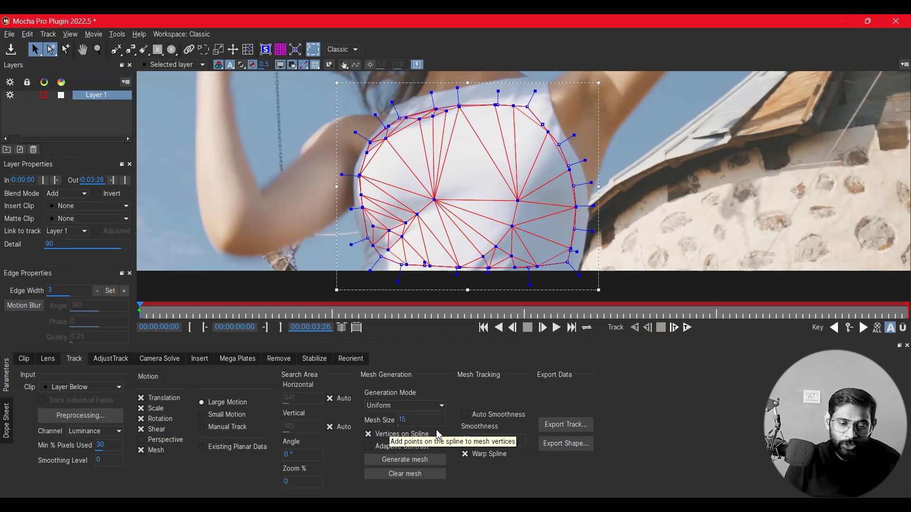
{"action": "left_click", "coordinate": [369, 434]}
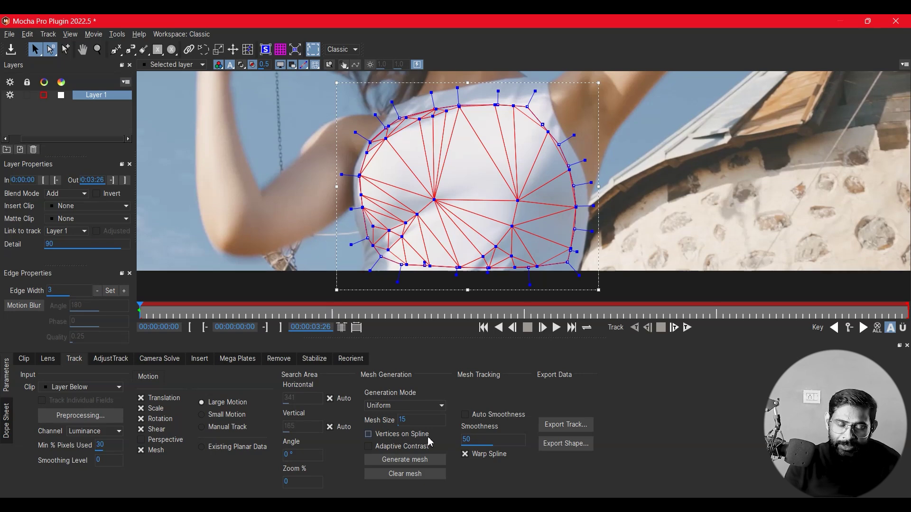
{"action": "left_click", "coordinate": [411, 463]}
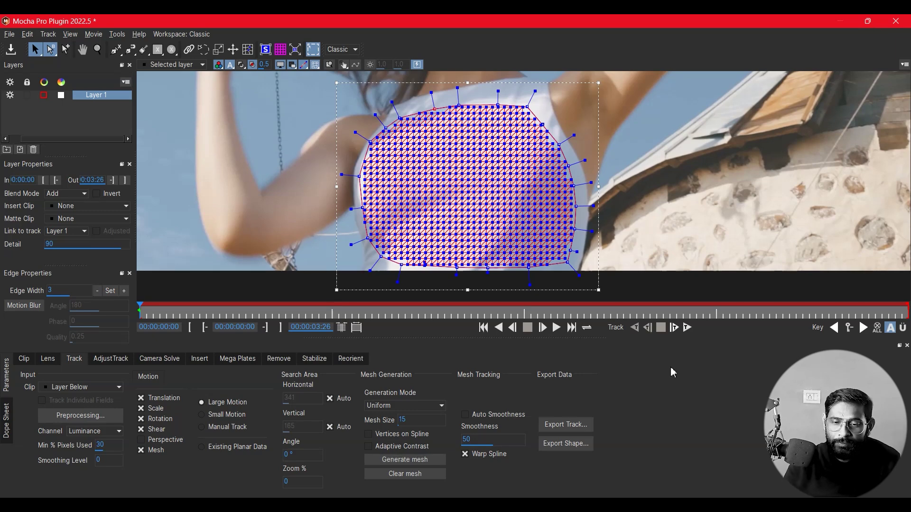
{"action": "left_click", "coordinate": [687, 327]}
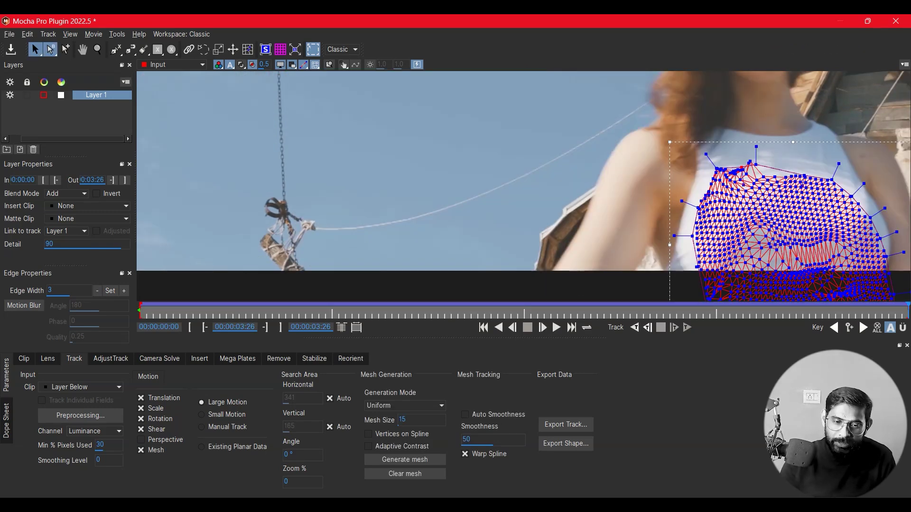
Step: Return to the first frame and open the Stabilize module's settings
{"action": "left_click", "coordinate": [483, 327]}
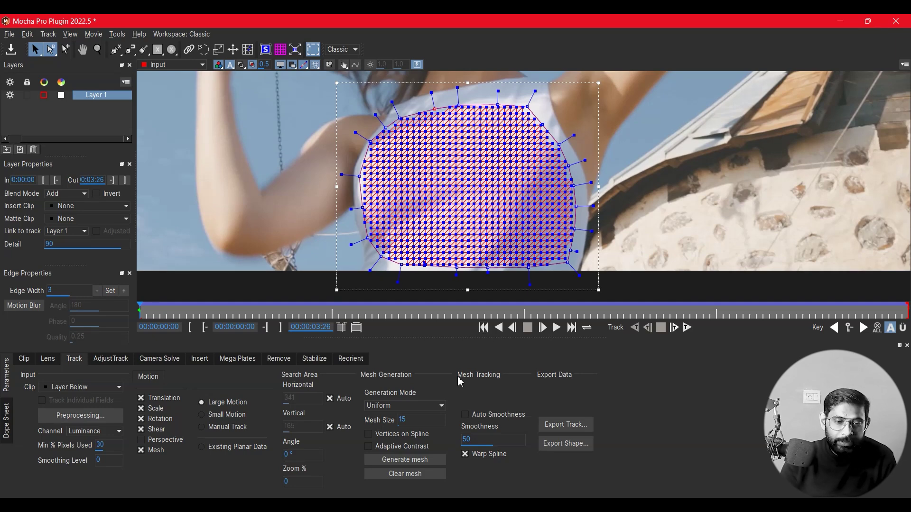
{"action": "left_click", "coordinate": [315, 359]}
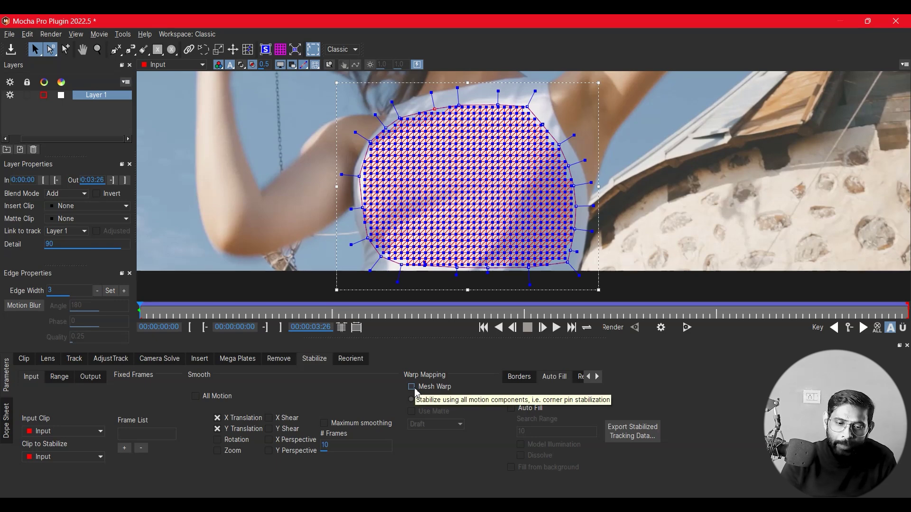
Step: Enable Mesh Warp stabilization in Unwarp mode, changing warp quality from Draft to High
{"action": "left_click", "coordinate": [412, 387]}
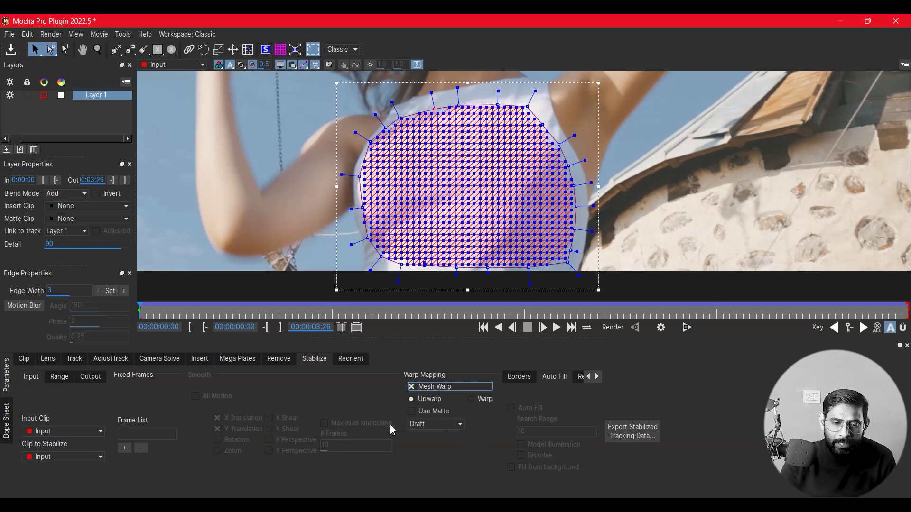
{"action": "left_click", "coordinate": [432, 426]}
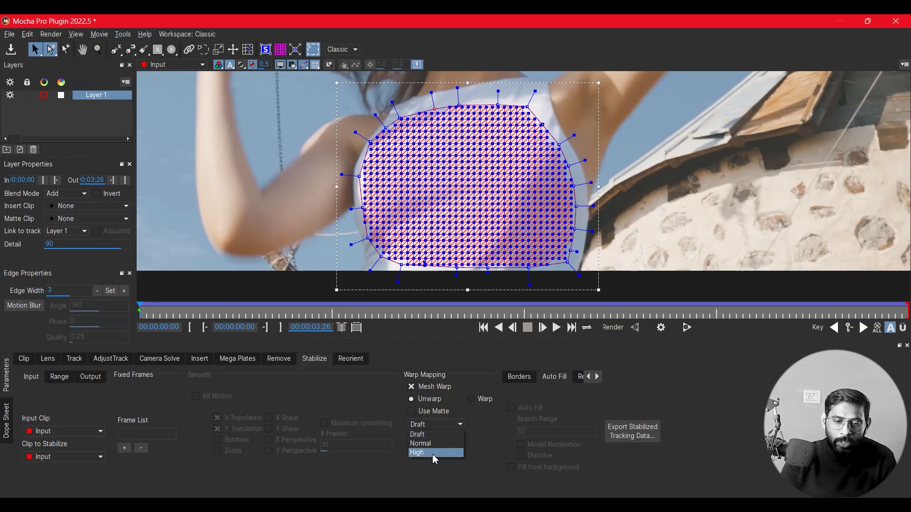
{"action": "left_click", "coordinate": [431, 452]}
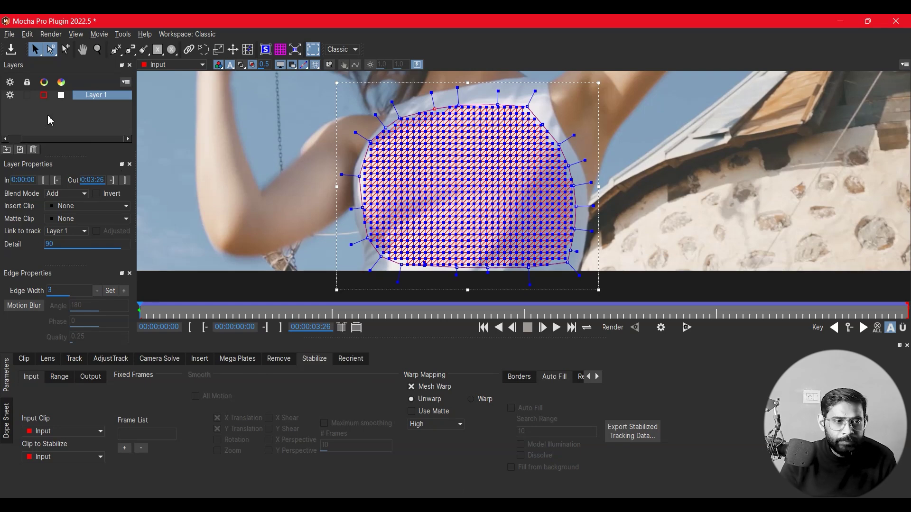
Step: Save the Mocha tracking project and close Mocha Pro to return to After Effects
{"action": "left_click", "coordinate": [14, 53]}
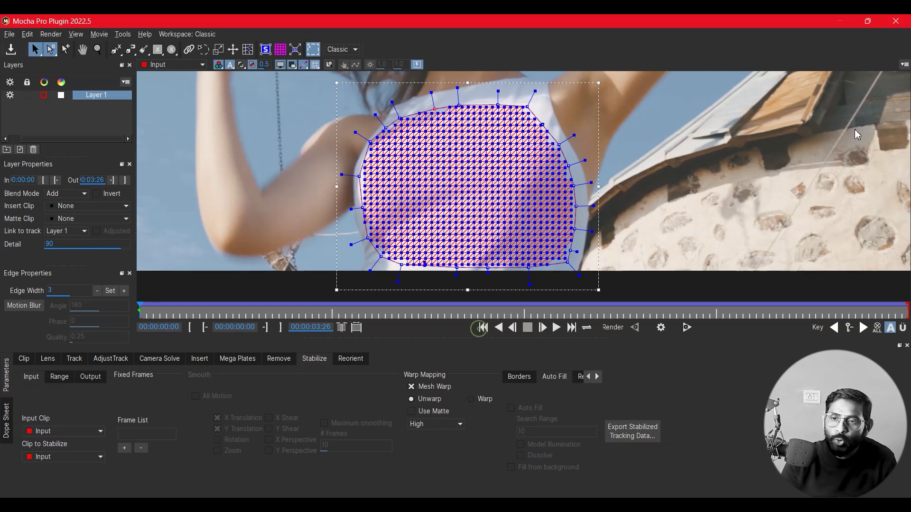
{"action": "left_click", "coordinate": [896, 22]}
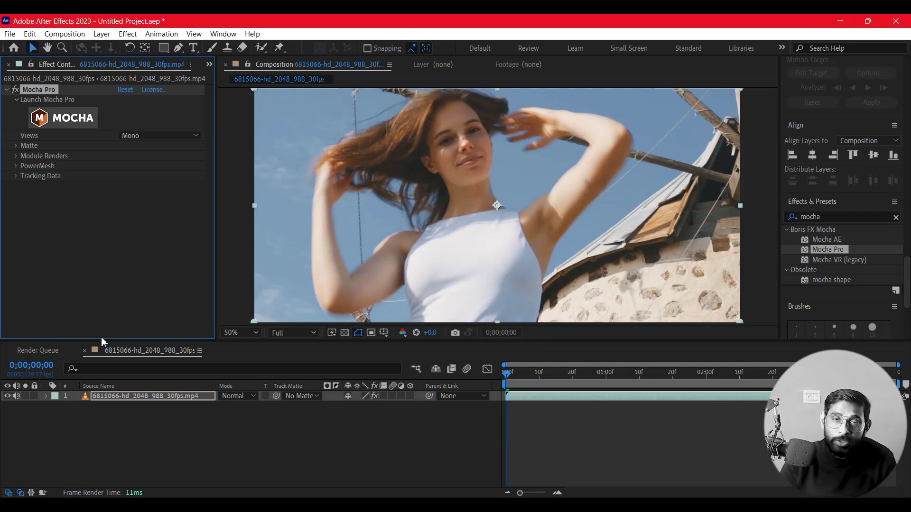
Step: Duplicate the Mocha-tracked footage layer with Ctrl+D
{"action": "left_click", "coordinate": [110, 416]}
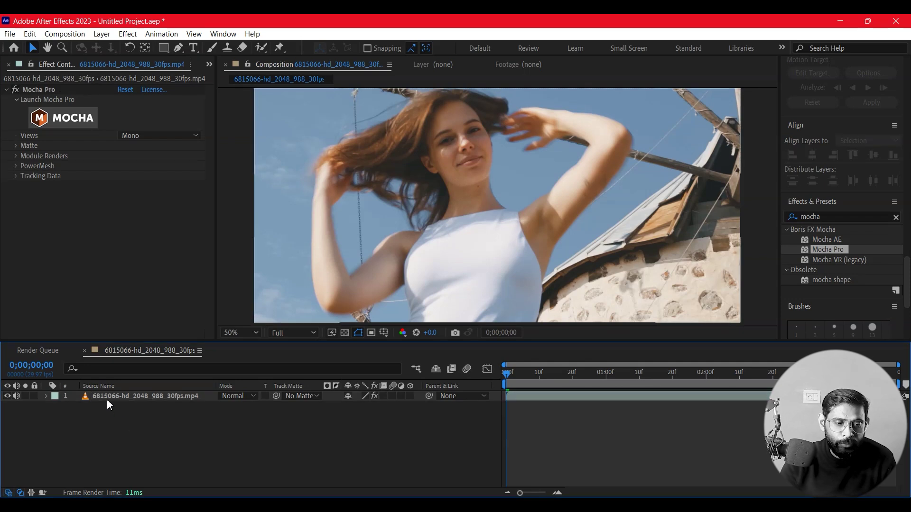
{"action": "left_click", "coordinate": [107, 399]}
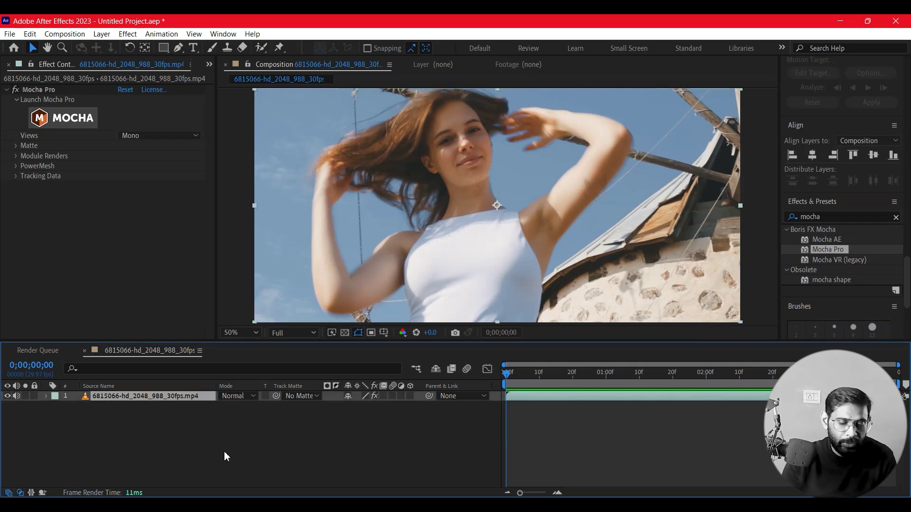
{"action": "key", "text": "ctrl+d"}
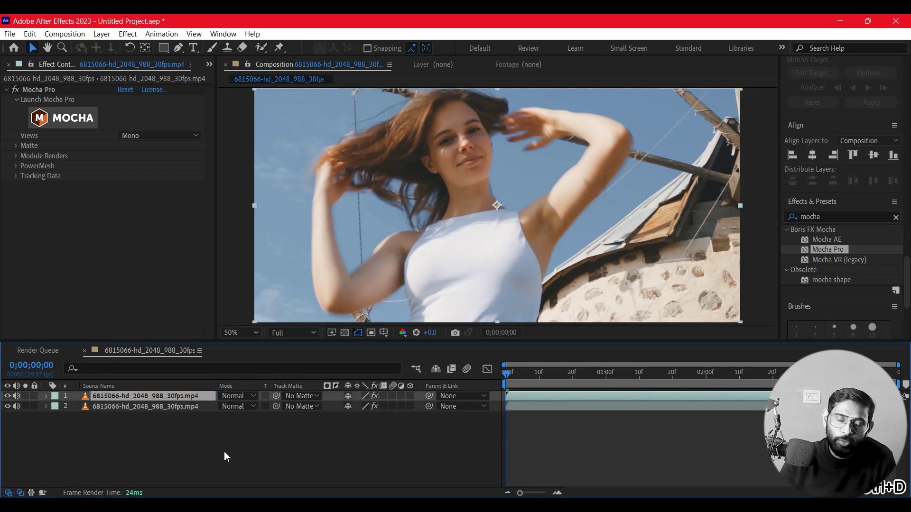
Step: Delete the Mocha Pro effect from the top copy, keeping it on the bottom layer
{"action": "left_click", "coordinate": [123, 400]}
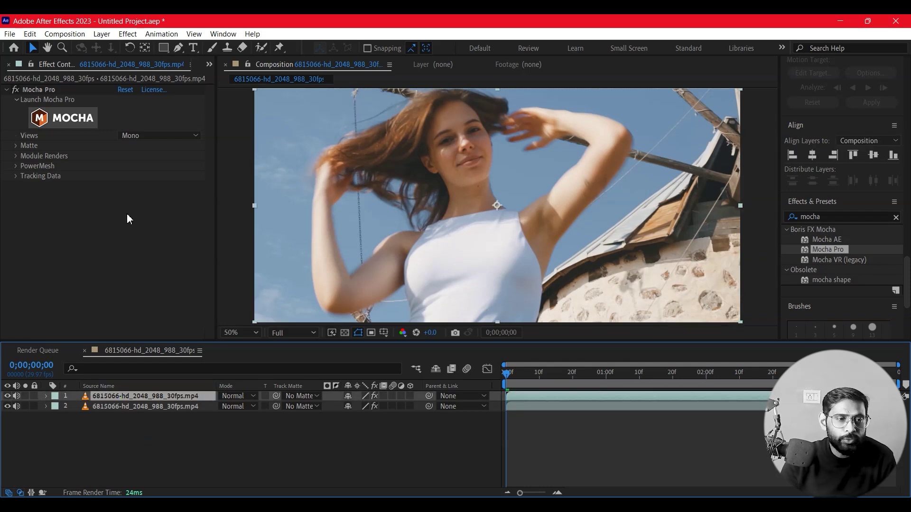
{"action": "left_click", "coordinate": [37, 89]}
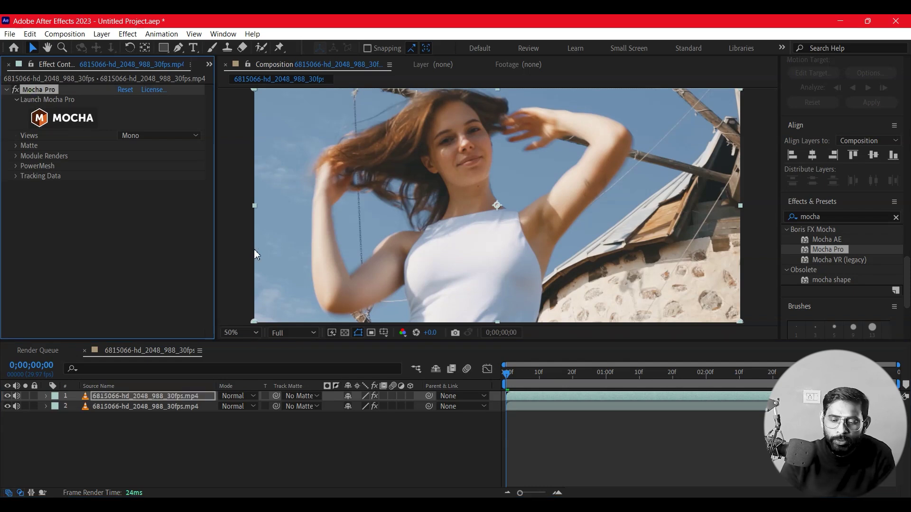
{"action": "key", "text": "Delete"}
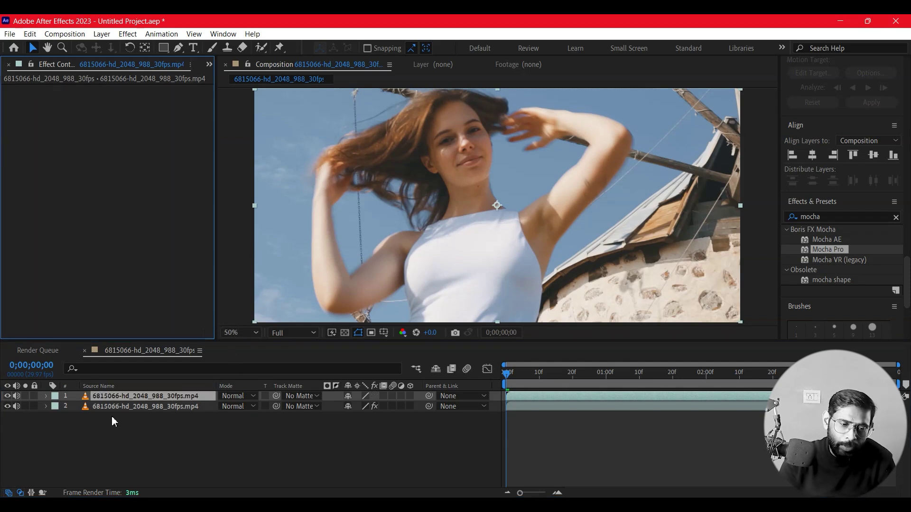
{"action": "left_click", "coordinate": [123, 408]}
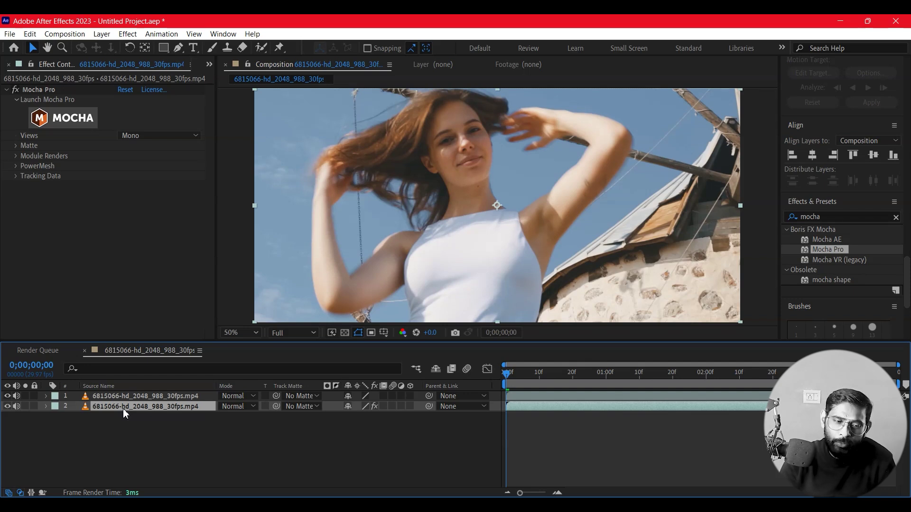
{"action": "left_click", "coordinate": [131, 398]}
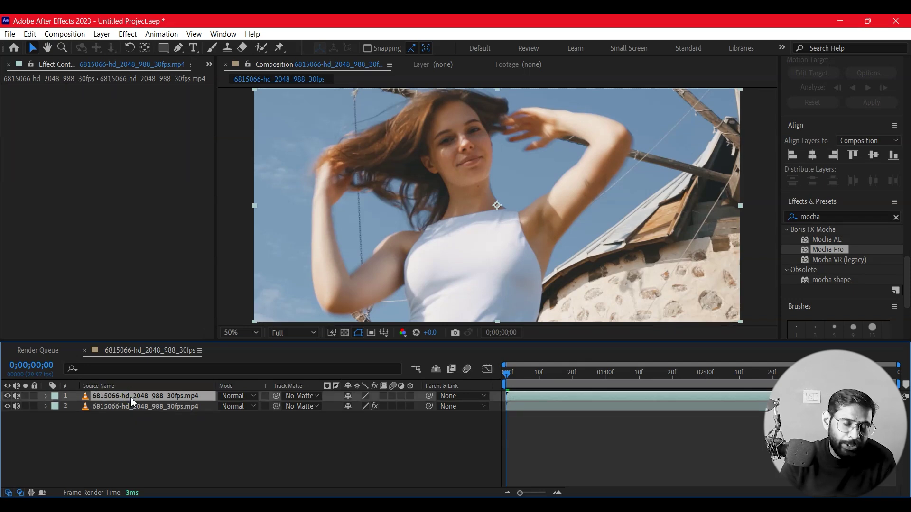
{"action": "left_click", "coordinate": [152, 423]}
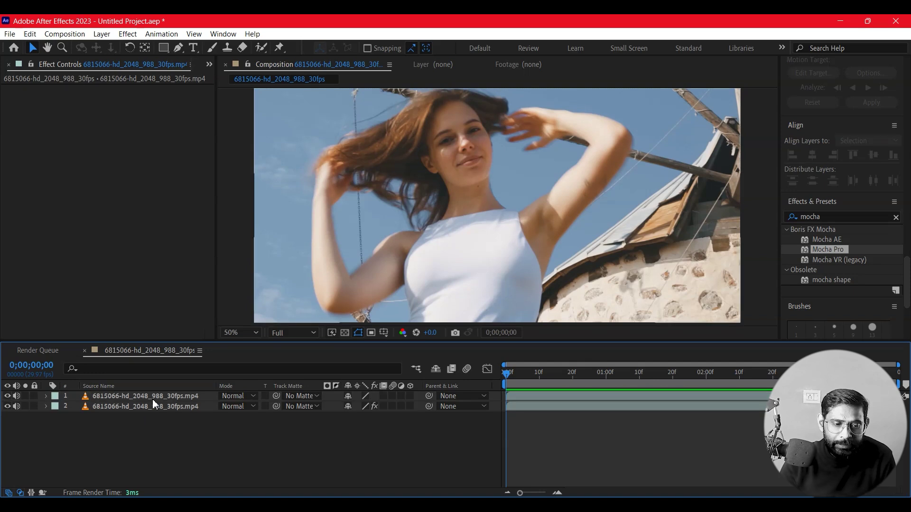
{"action": "left_click", "coordinate": [152, 399]}
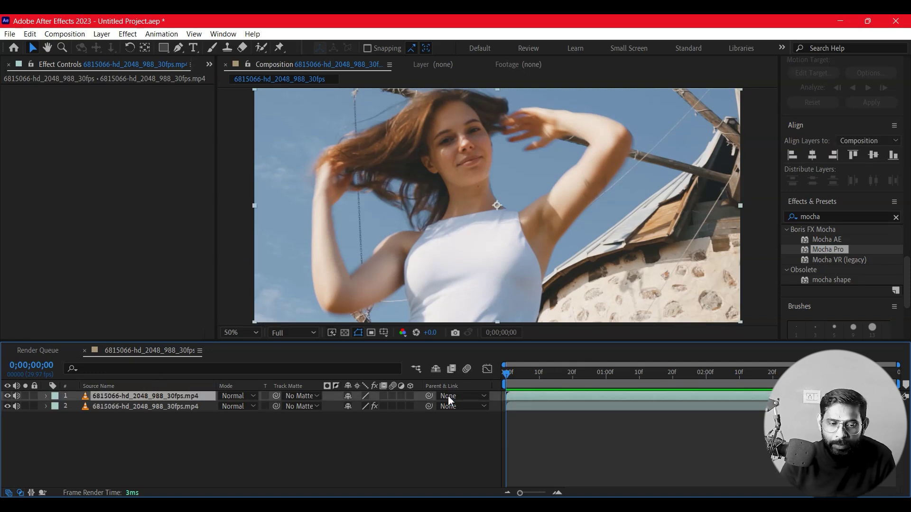
Step: Apply Time > Freeze Frame to the top copy and scrub to confirm it stays still
{"action": "right_click", "coordinate": [123, 400]}
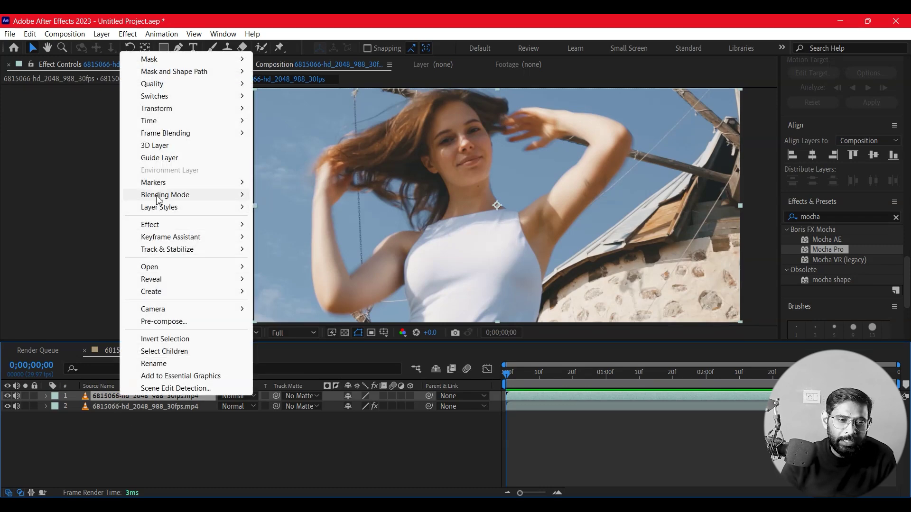
{"action": "mouse_move", "coordinate": [168, 121]}
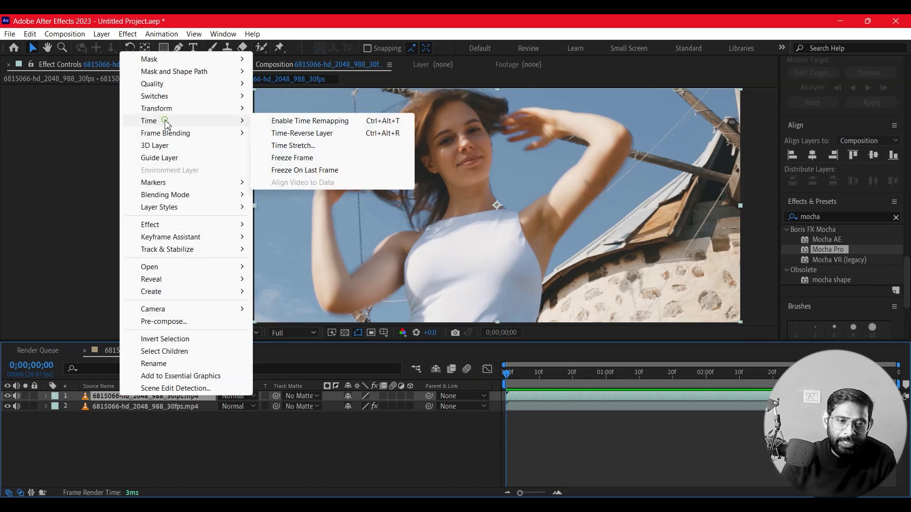
{"action": "left_click", "coordinate": [307, 159]}
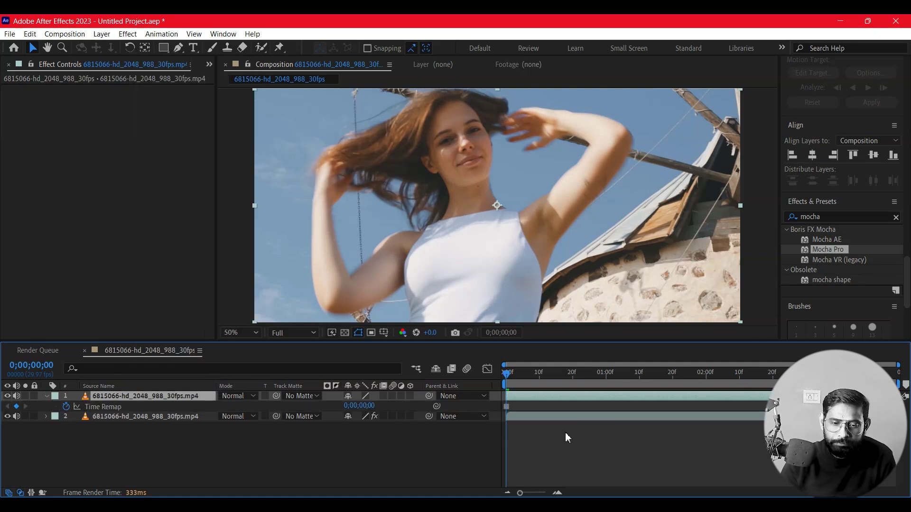
{"action": "left_click_drag", "start_coordinate": [526, 375], "coordinate": [468, 411]}
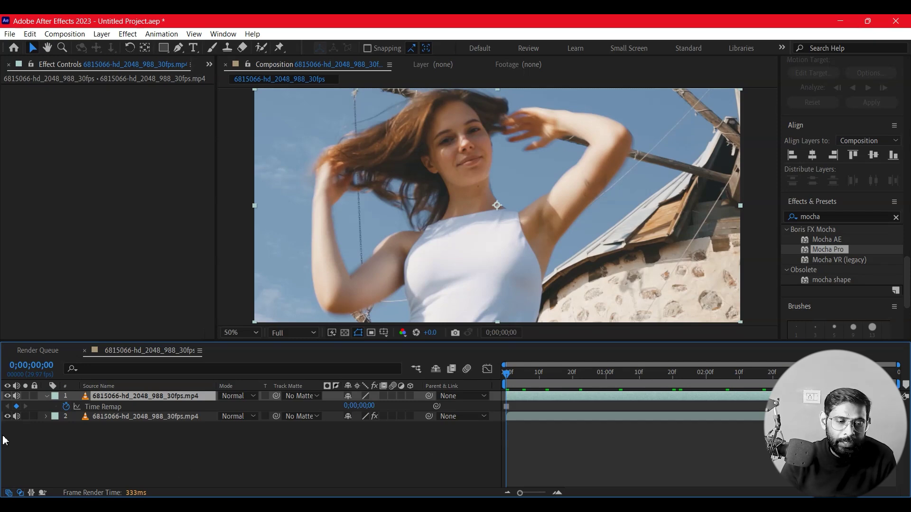
{"action": "left_click", "coordinate": [45, 397]}
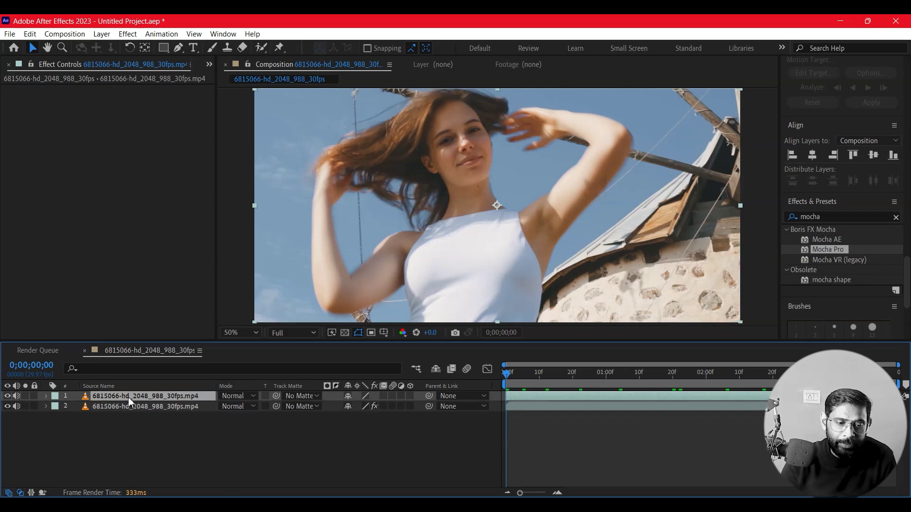
{"action": "right_click", "coordinate": [129, 397]}
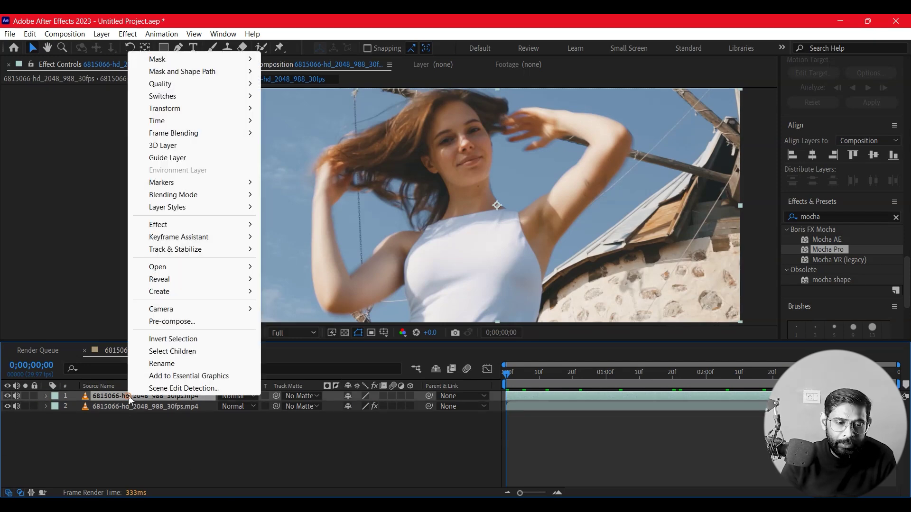
Step: Pre-compose the frozen copy as Comp 1 and paste the original layer's Mocha Pro effect onto it
{"action": "left_click", "coordinate": [180, 325]}
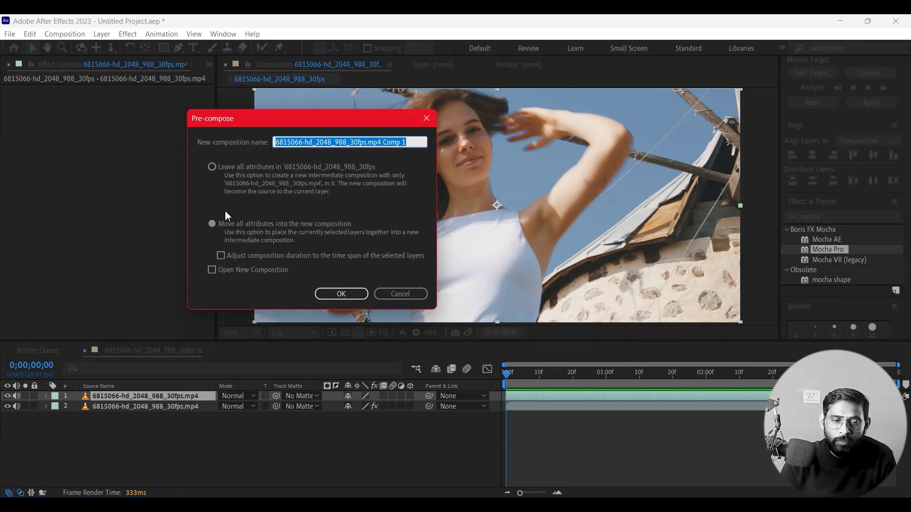
{"action": "left_click", "coordinate": [341, 293]}
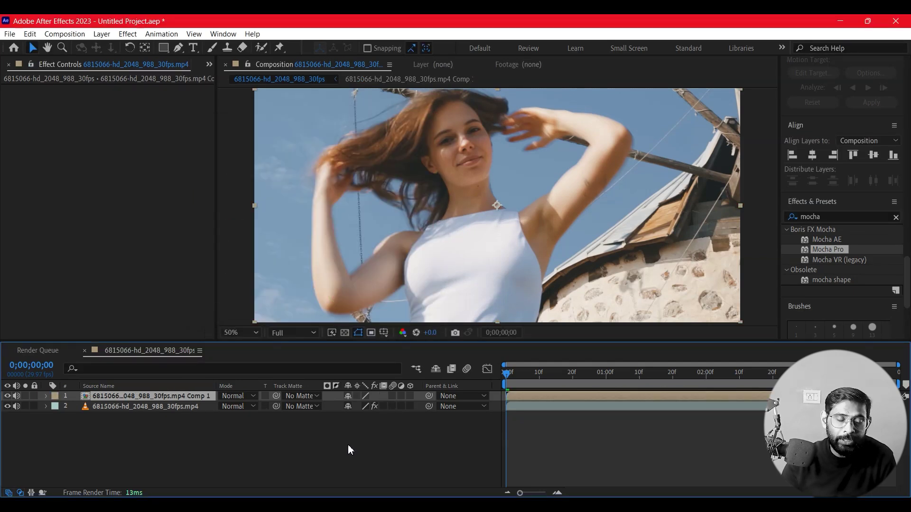
{"action": "left_click", "coordinate": [118, 406]}
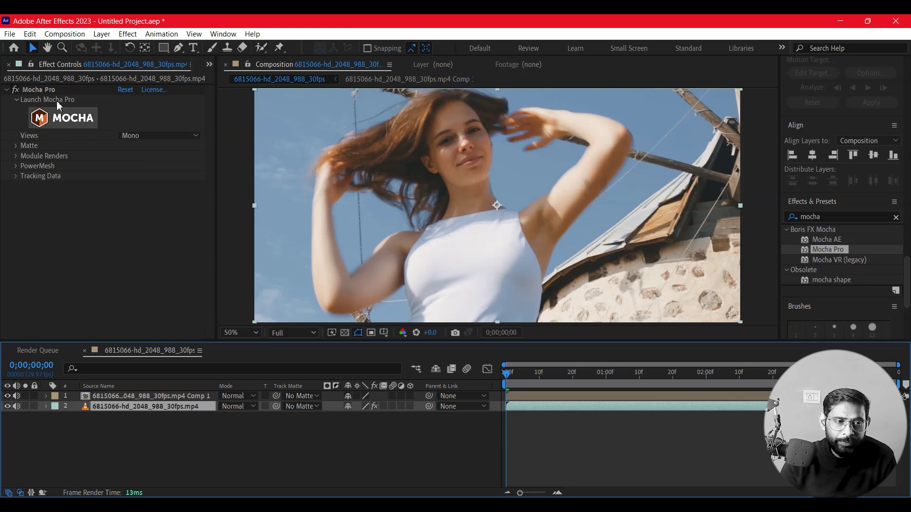
{"action": "left_click", "coordinate": [37, 91]}
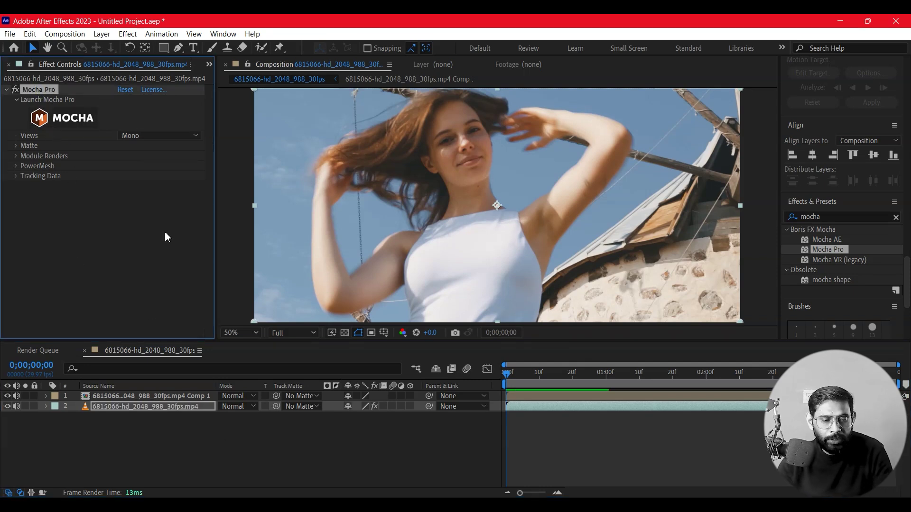
{"action": "key", "text": "ctrl+c"}
{"action": "left_click", "coordinate": [116, 396]}
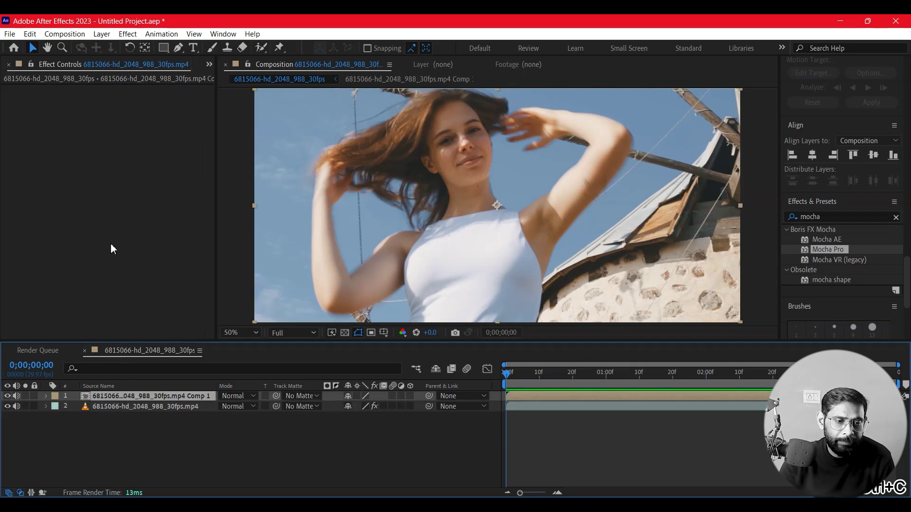
{"action": "key", "text": "ctrl+v"}
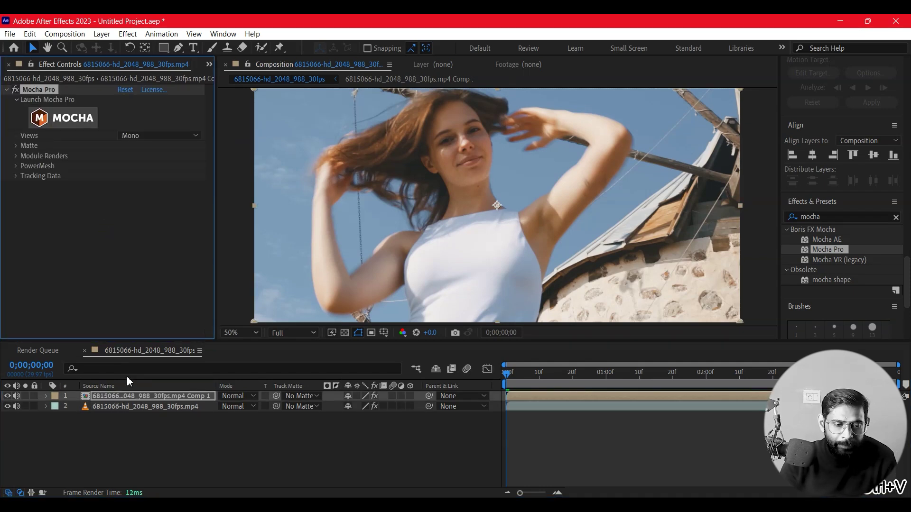
Step: Lock the original footage layer, then reselect the Comp 1 precomp layer
{"action": "left_click", "coordinate": [157, 407]}
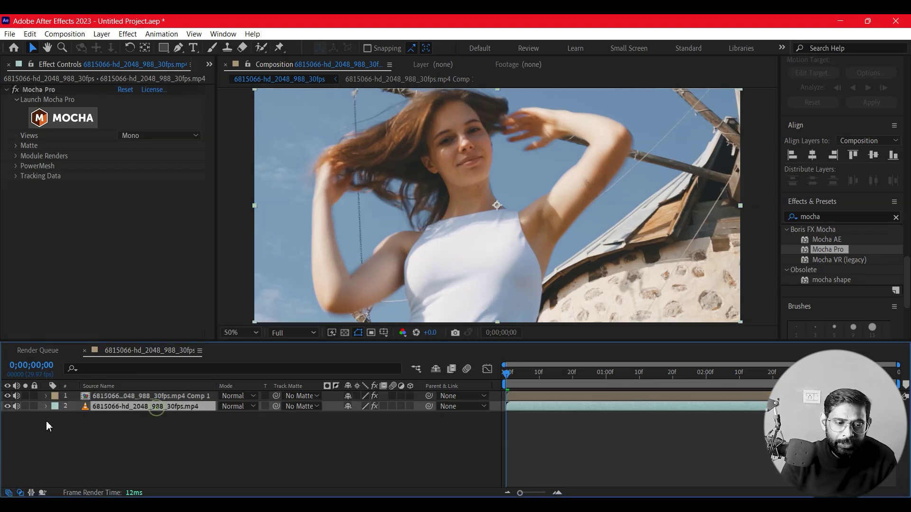
{"action": "left_click", "coordinate": [35, 407]}
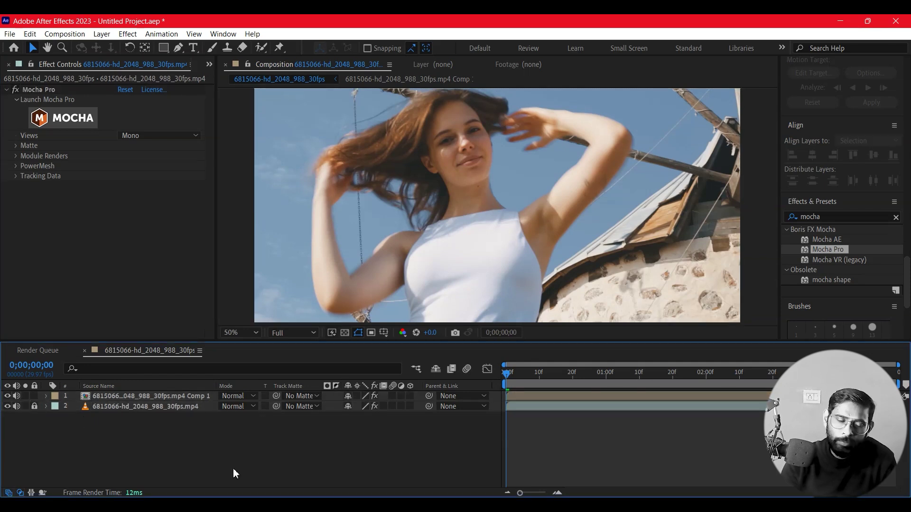
{"action": "left_click", "coordinate": [120, 396]}
Step: Open the Comp 1 precomp, deselect its layer, and switch to the Project panel
{"action": "double_click", "coordinate": [119, 396]}
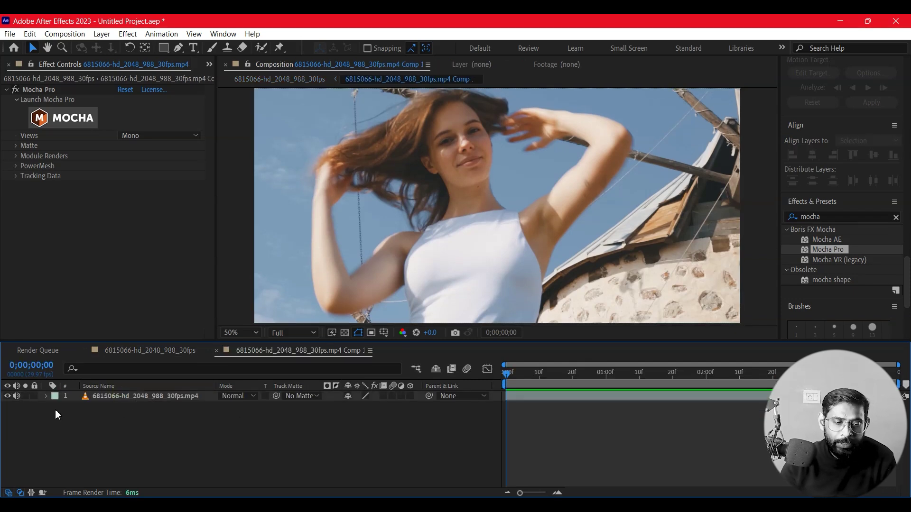
{"action": "left_click", "coordinate": [121, 399]}
{"action": "left_click", "coordinate": [221, 443]}
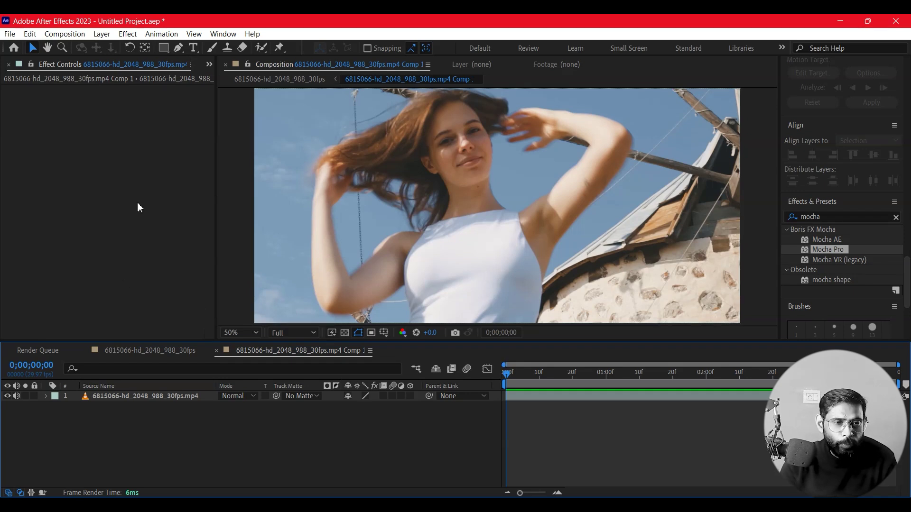
{"action": "key", "text": "ctrl+0"}
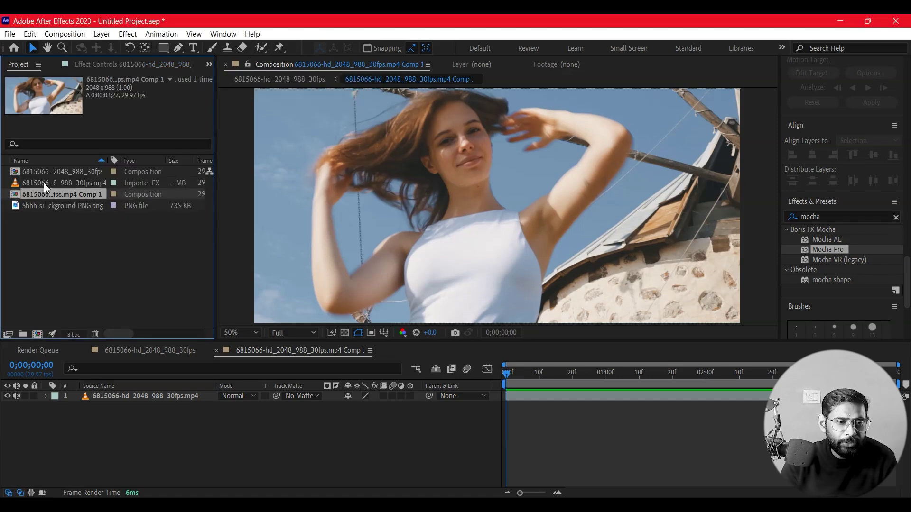
Step: Add the Shhh PNG as a layer above the video and scale it to 7%
{"action": "left_click", "coordinate": [36, 207]}
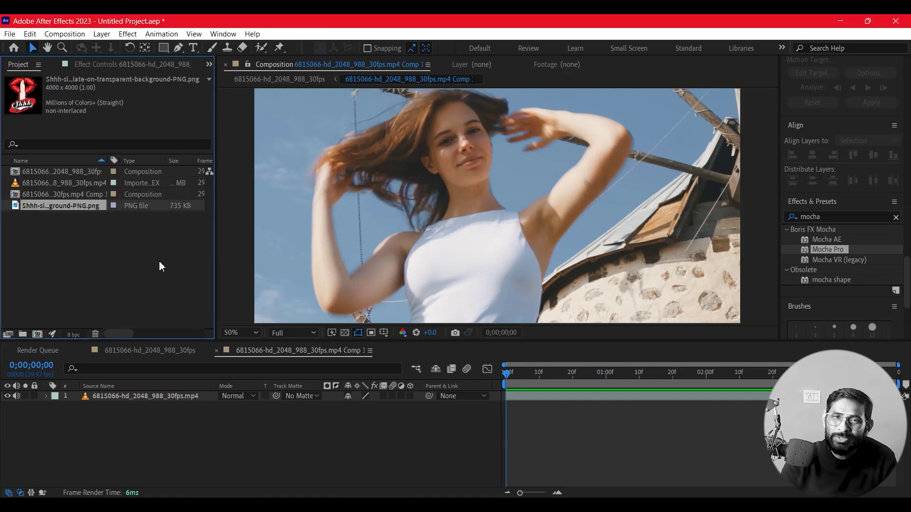
{"action": "left_click_drag", "start_coordinate": [64, 208], "coordinate": [145, 397]}
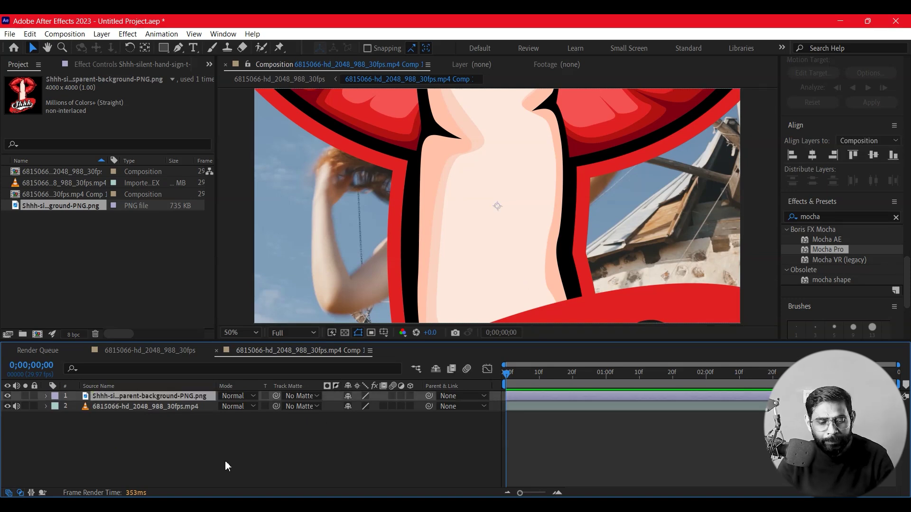
{"action": "key", "text": "s"}
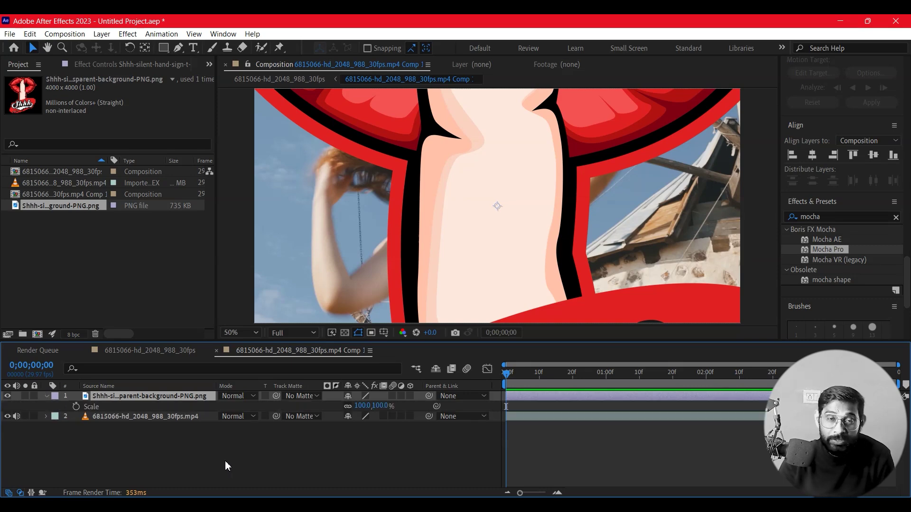
{"action": "left_click_drag", "start_coordinate": [361, 406], "coordinate": [310, 406]}
{"action": "left_click", "coordinate": [501, 194]}
Step: Position the Shhh logo on the woman's white top
{"action": "left_click_drag", "start_coordinate": [499, 192], "coordinate": [470, 247]}
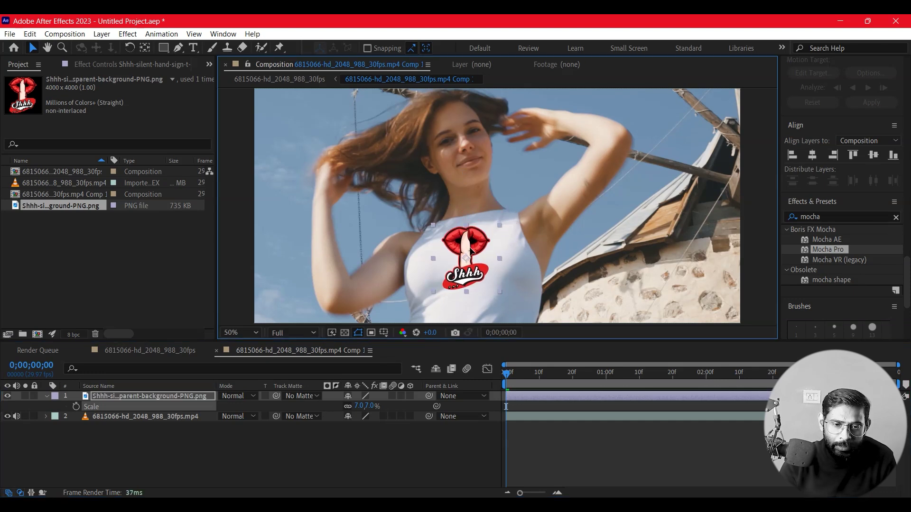
{"action": "left_click_drag", "start_coordinate": [471, 249], "coordinate": [474, 262]}
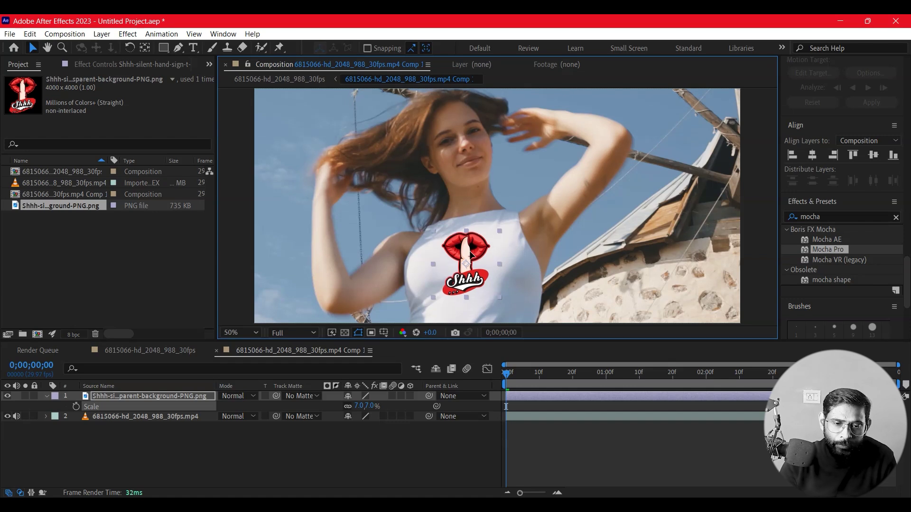
{"action": "left_click_drag", "start_coordinate": [473, 262], "coordinate": [472, 254]}
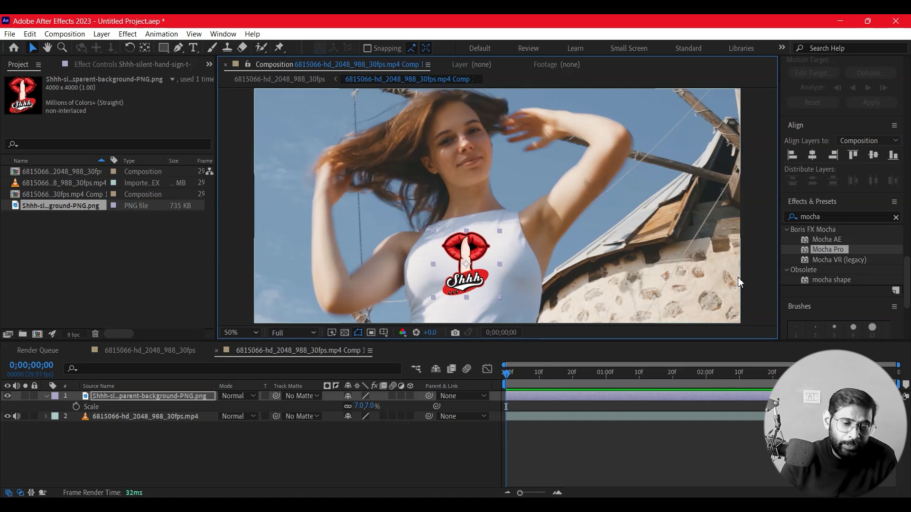
{"action": "left_click", "coordinate": [46, 396]}
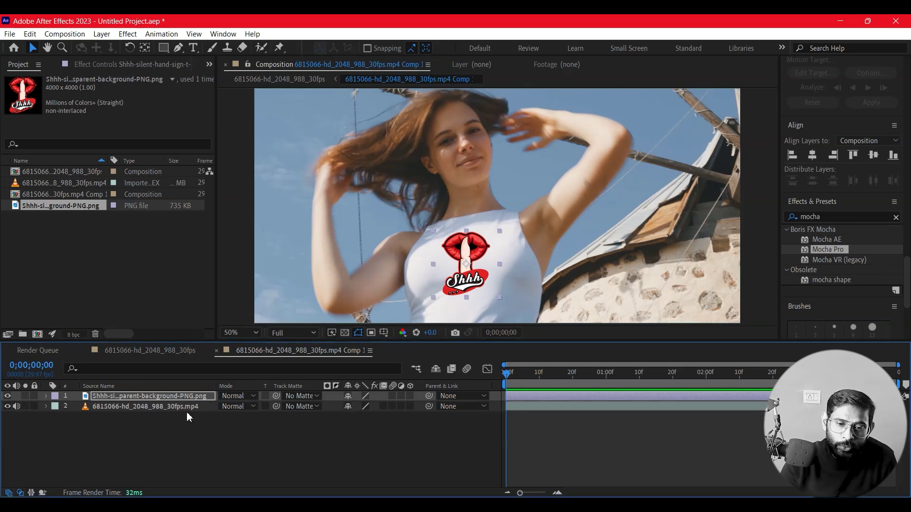
Step: Hide the footage layer in Comp 1, then return to the 6815066-hd_2048_988_30fps comp
{"action": "left_click", "coordinate": [130, 407]}
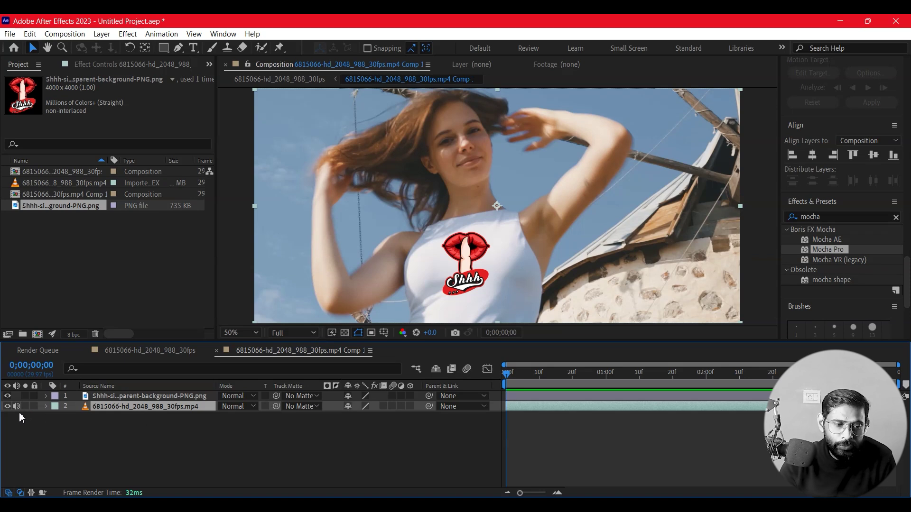
{"action": "left_click", "coordinate": [8, 407]}
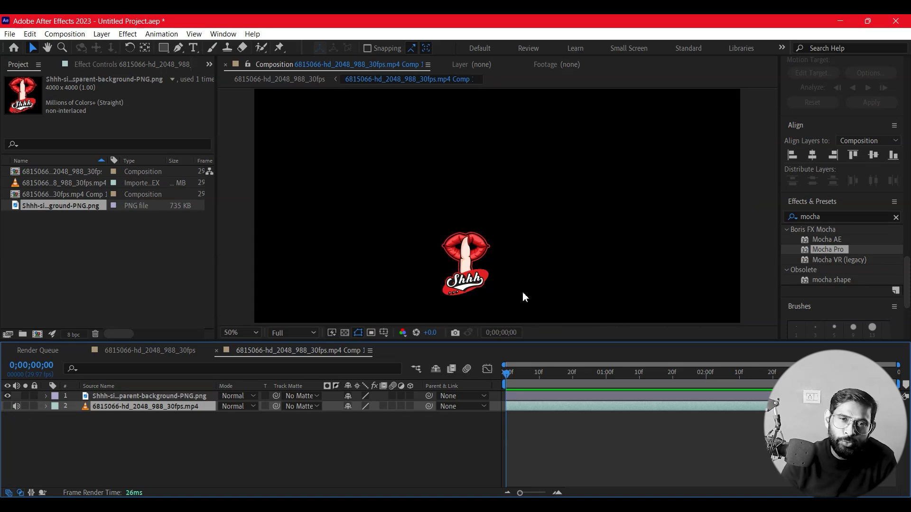
{"action": "left_click", "coordinate": [134, 353]}
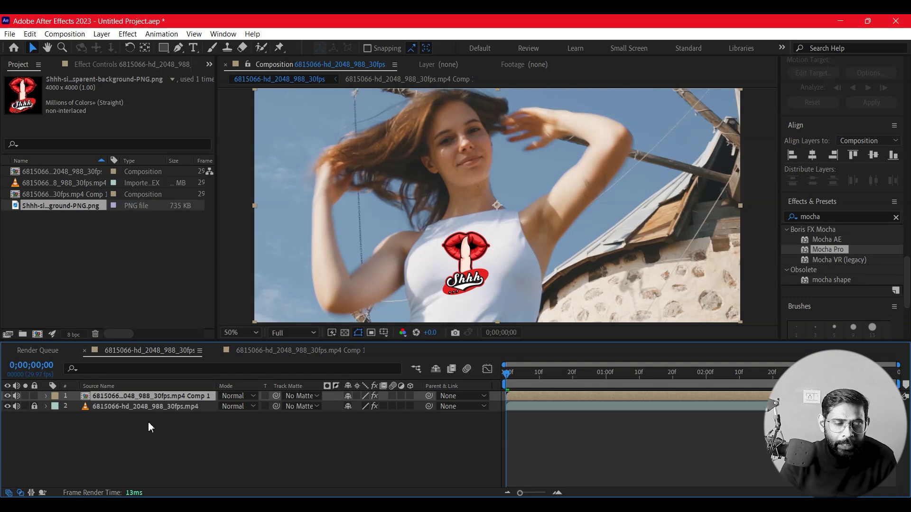
Step: Show Effect Controls for the Comp 1 precomp layer
{"action": "left_click", "coordinate": [98, 400]}
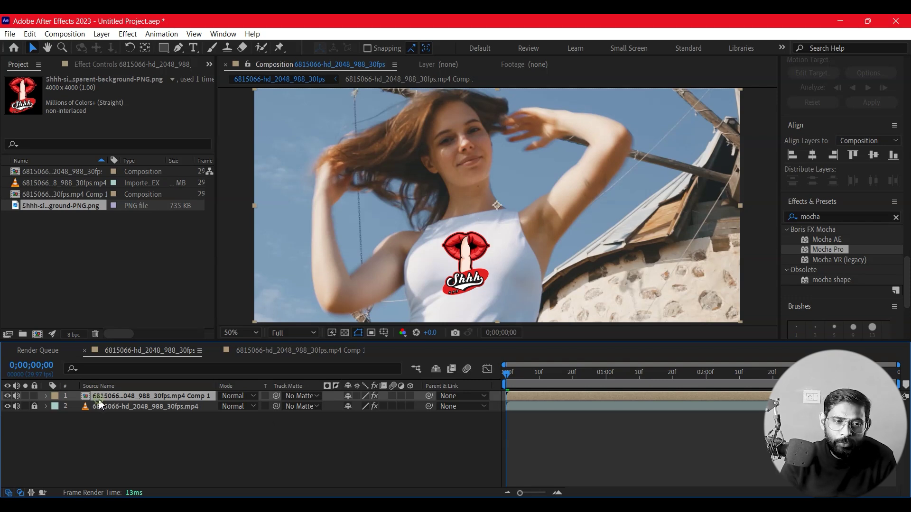
{"action": "left_click", "coordinate": [208, 64]}
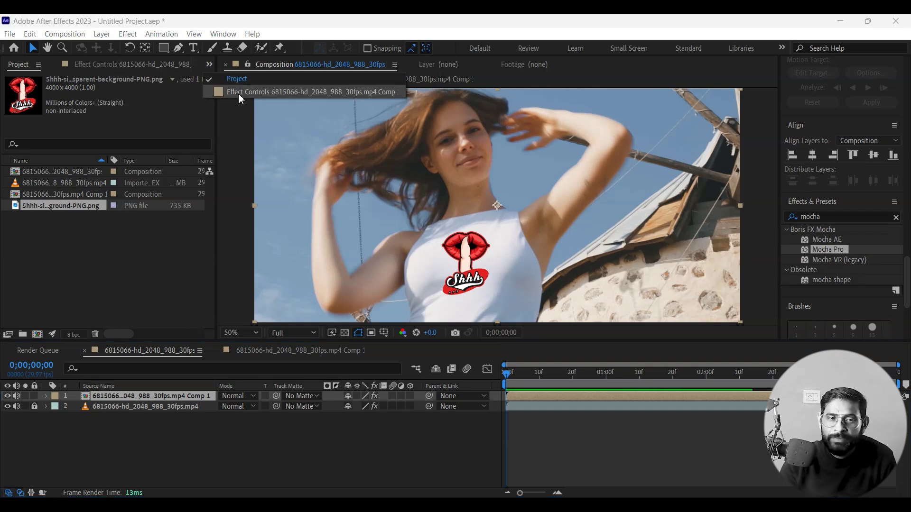
{"action": "left_click", "coordinate": [254, 92]}
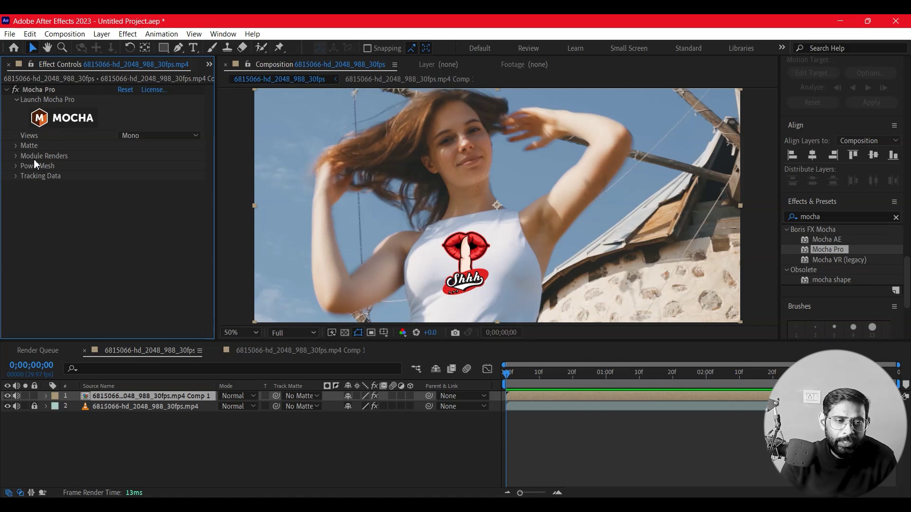
Step: Turn on Apply Matte and Render in Mocha Pro's Matte and Module Renders sections
{"action": "left_click", "coordinate": [16, 156]}
{"action": "left_click", "coordinate": [16, 145]}
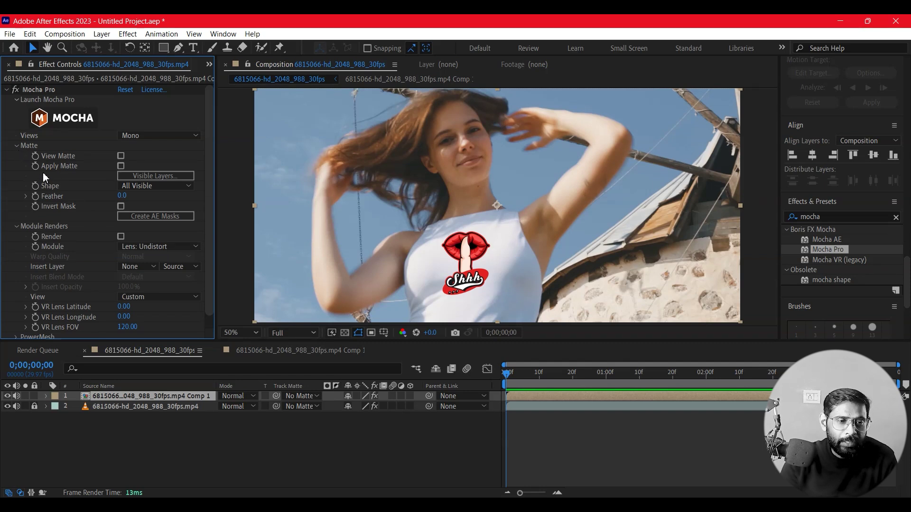
{"action": "left_click", "coordinate": [121, 166]}
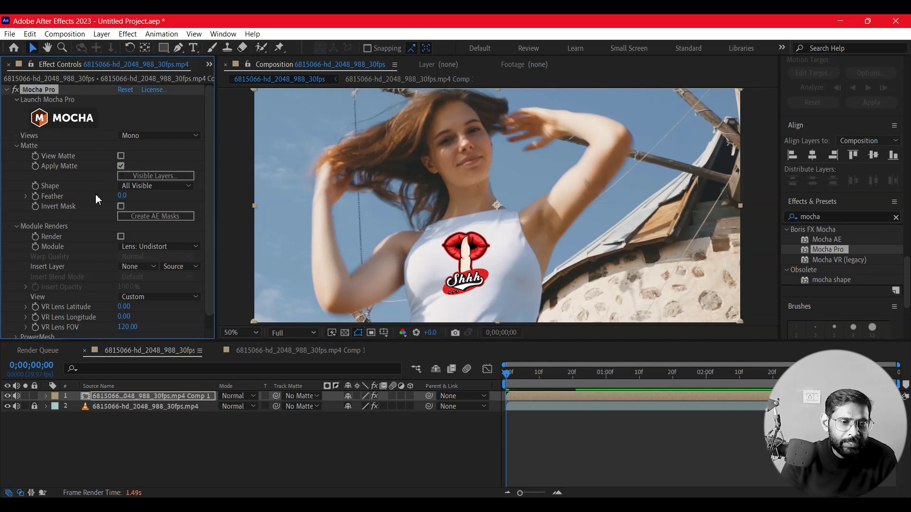
{"action": "left_click", "coordinate": [121, 237]}
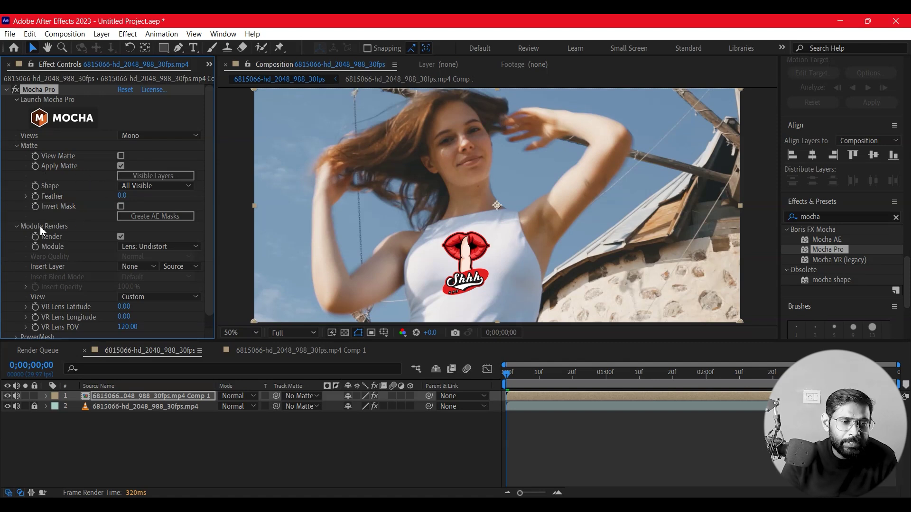
{"action": "left_click", "coordinate": [145, 247]}
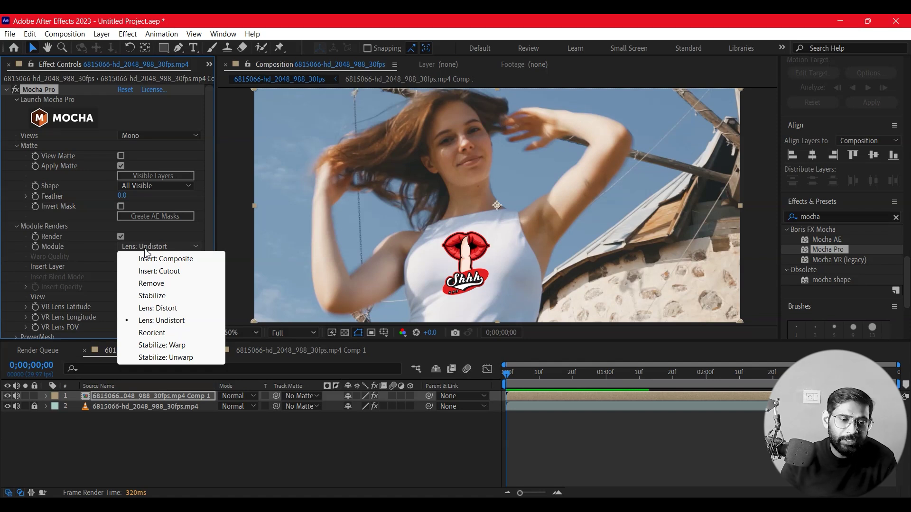
Step: Choose the Stabilize: Warp render module with High warp quality, then deselect the layer
{"action": "left_click", "coordinate": [186, 345]}
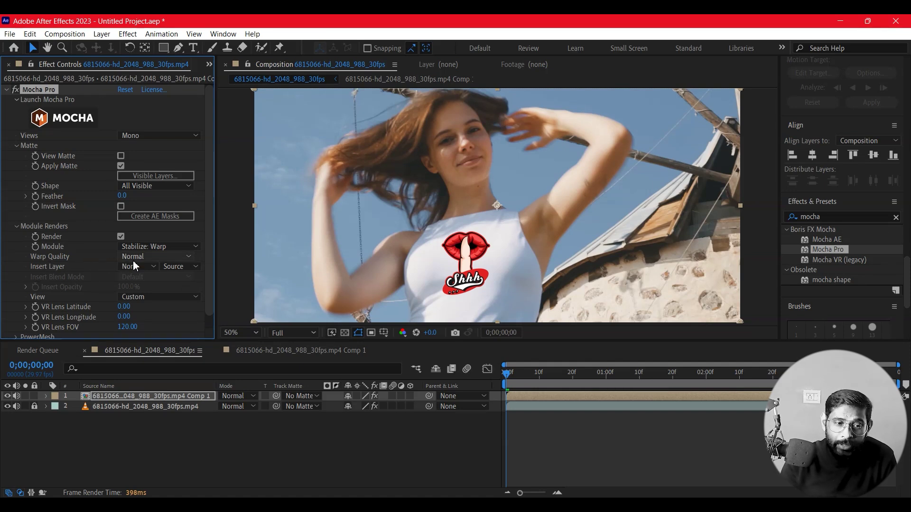
{"action": "left_click", "coordinate": [148, 257]}
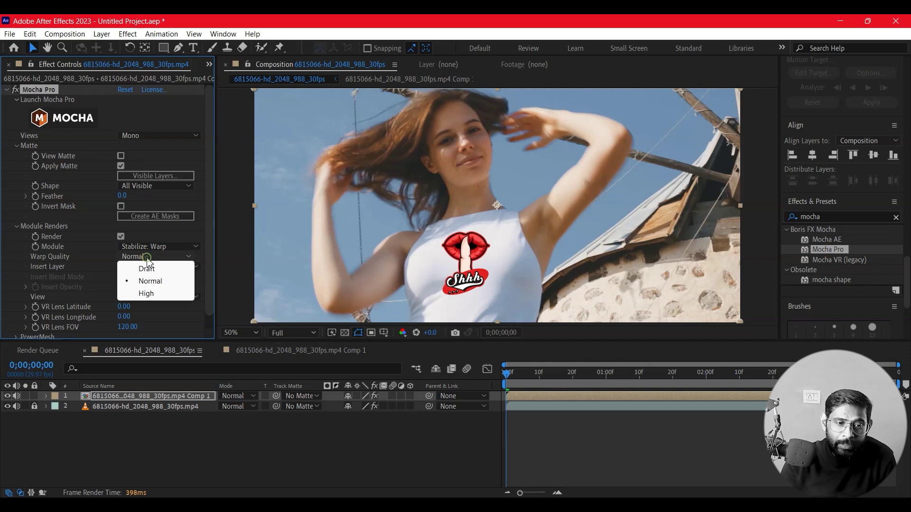
{"action": "left_click", "coordinate": [147, 293]}
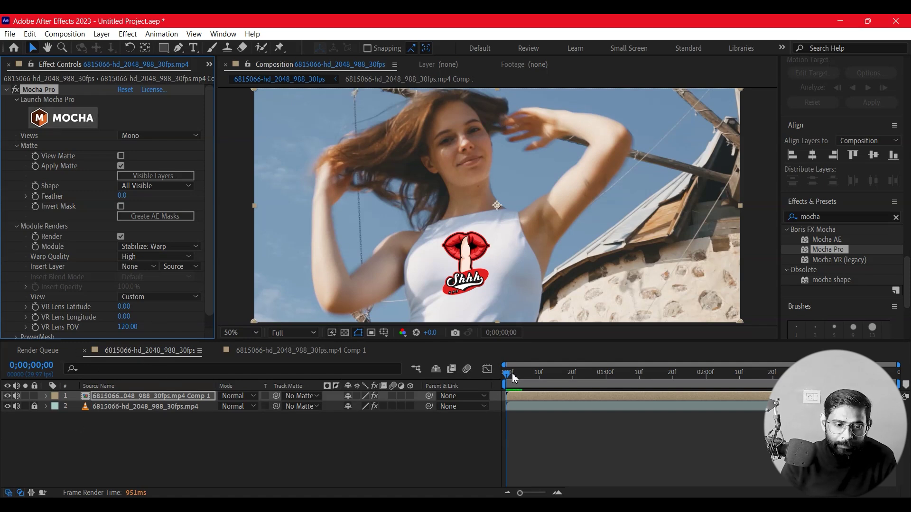
{"action": "left_click", "coordinate": [447, 448]}
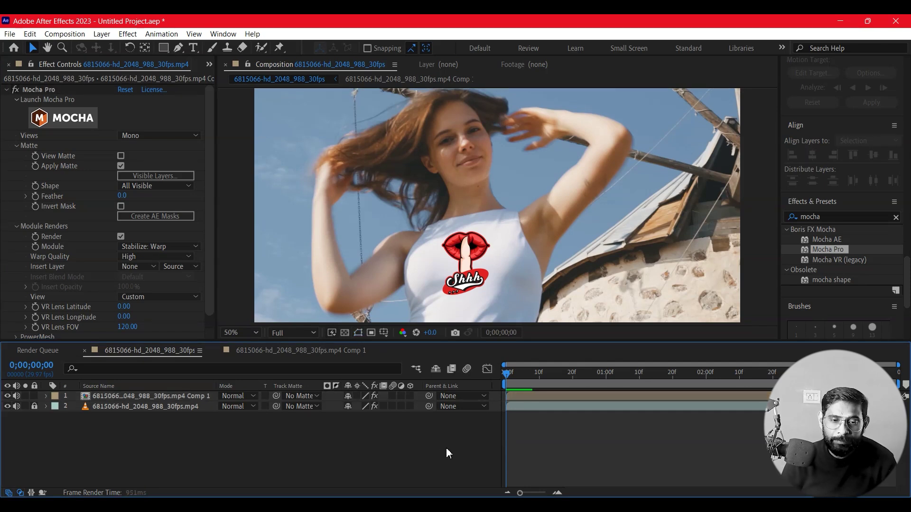
Step: Preview the composition to check the Shhh logo tracking the white top
{"action": "key", "text": "space"}
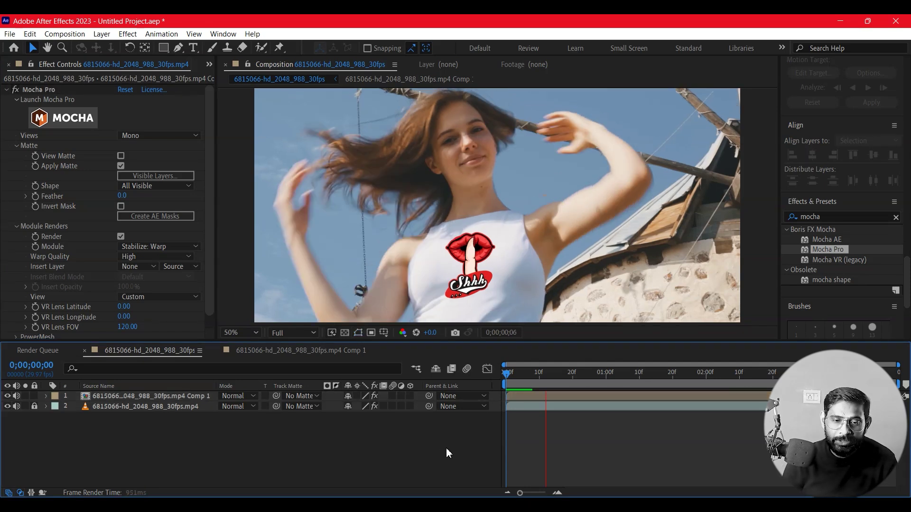